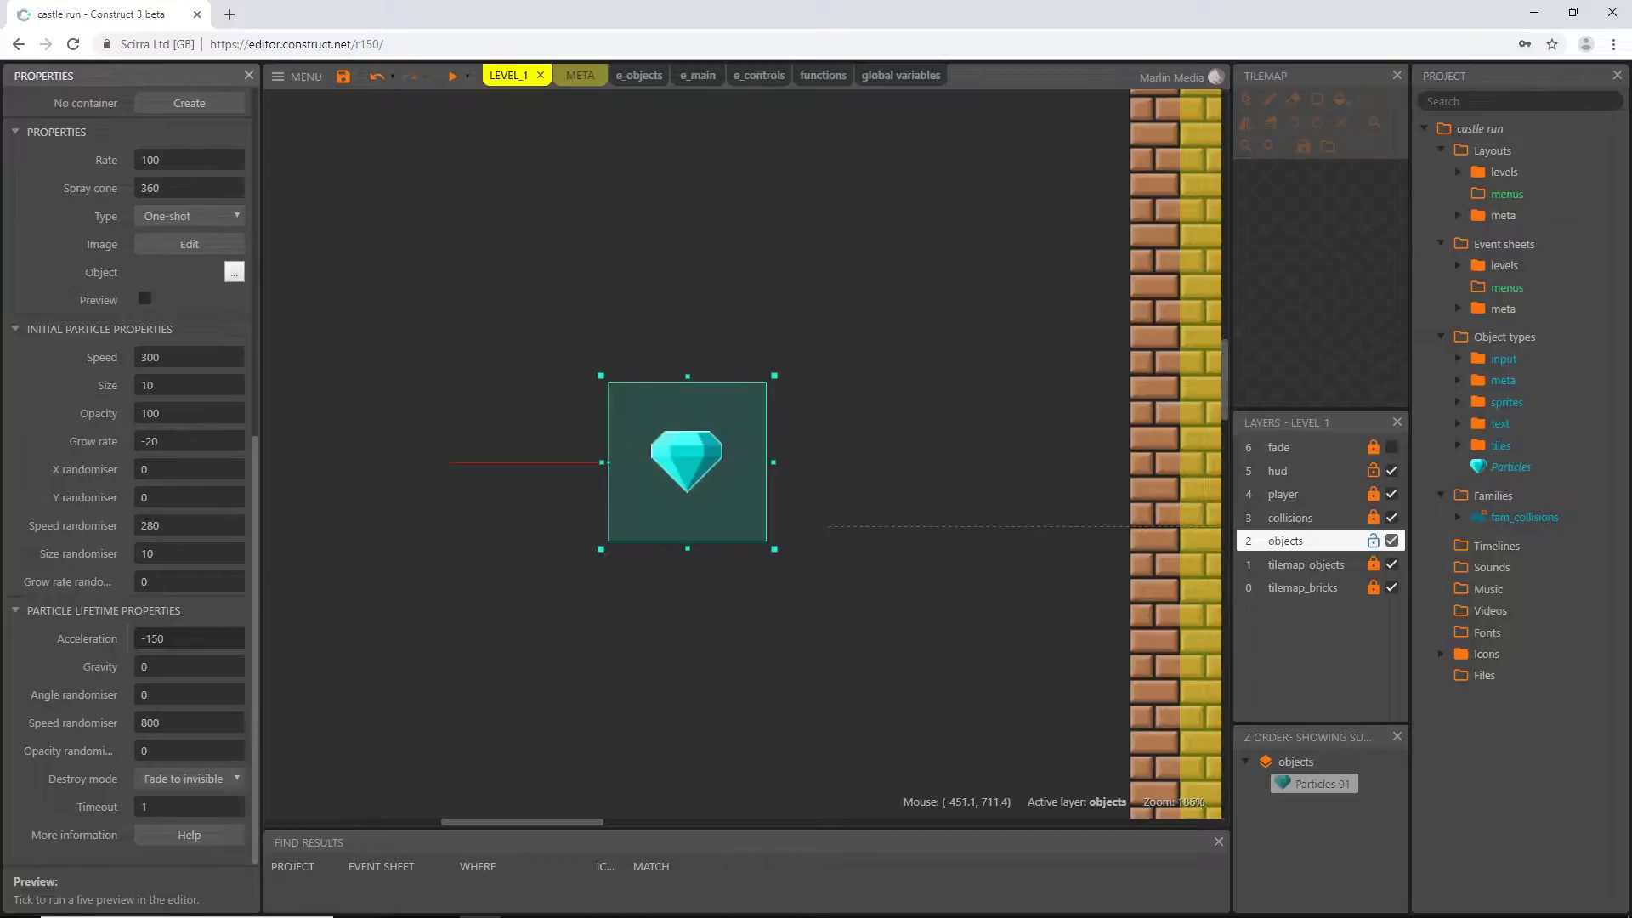
- Set the particles' acceleration to -120 and the angle randomiser to 50, and preview the effect
click(183, 639)
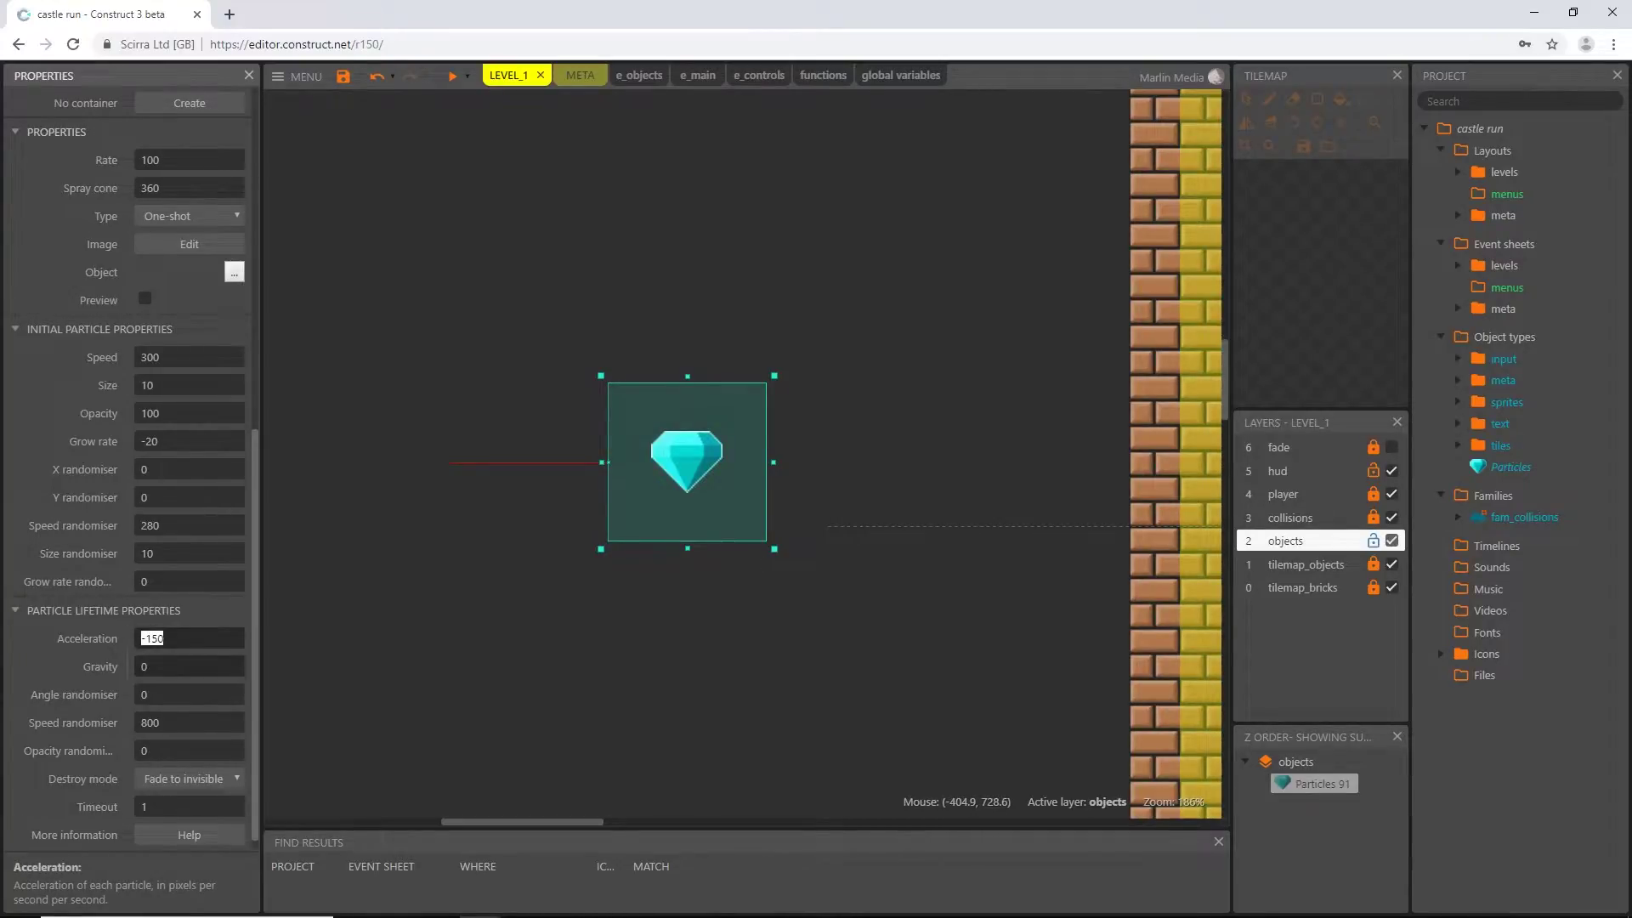
text(-120)
key(Tab)
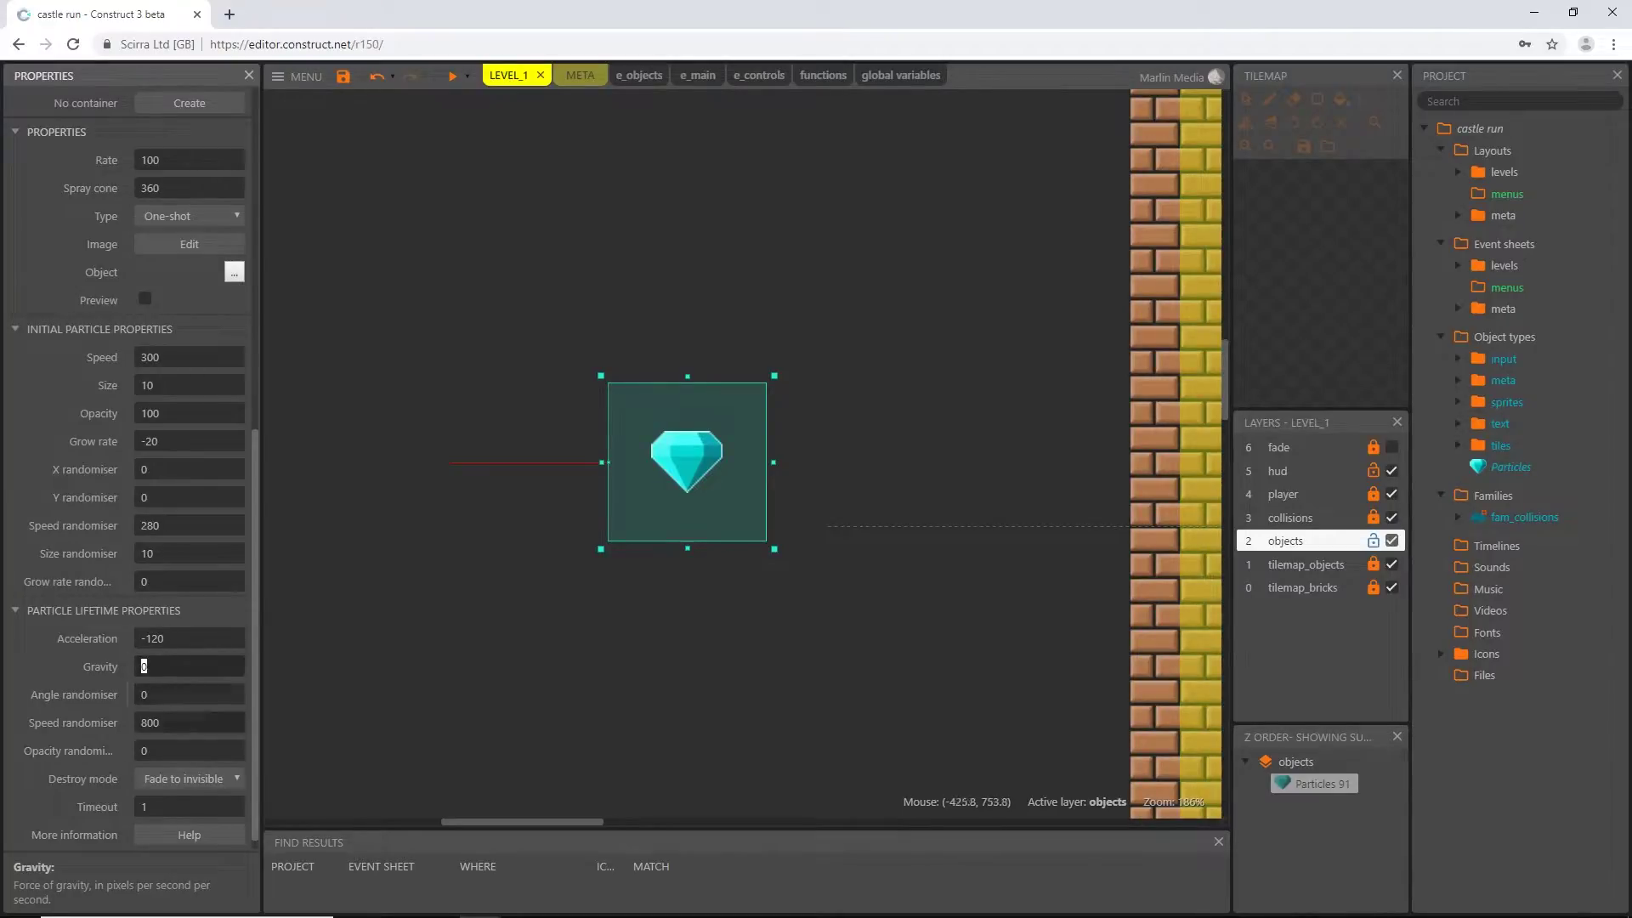
click(144, 298)
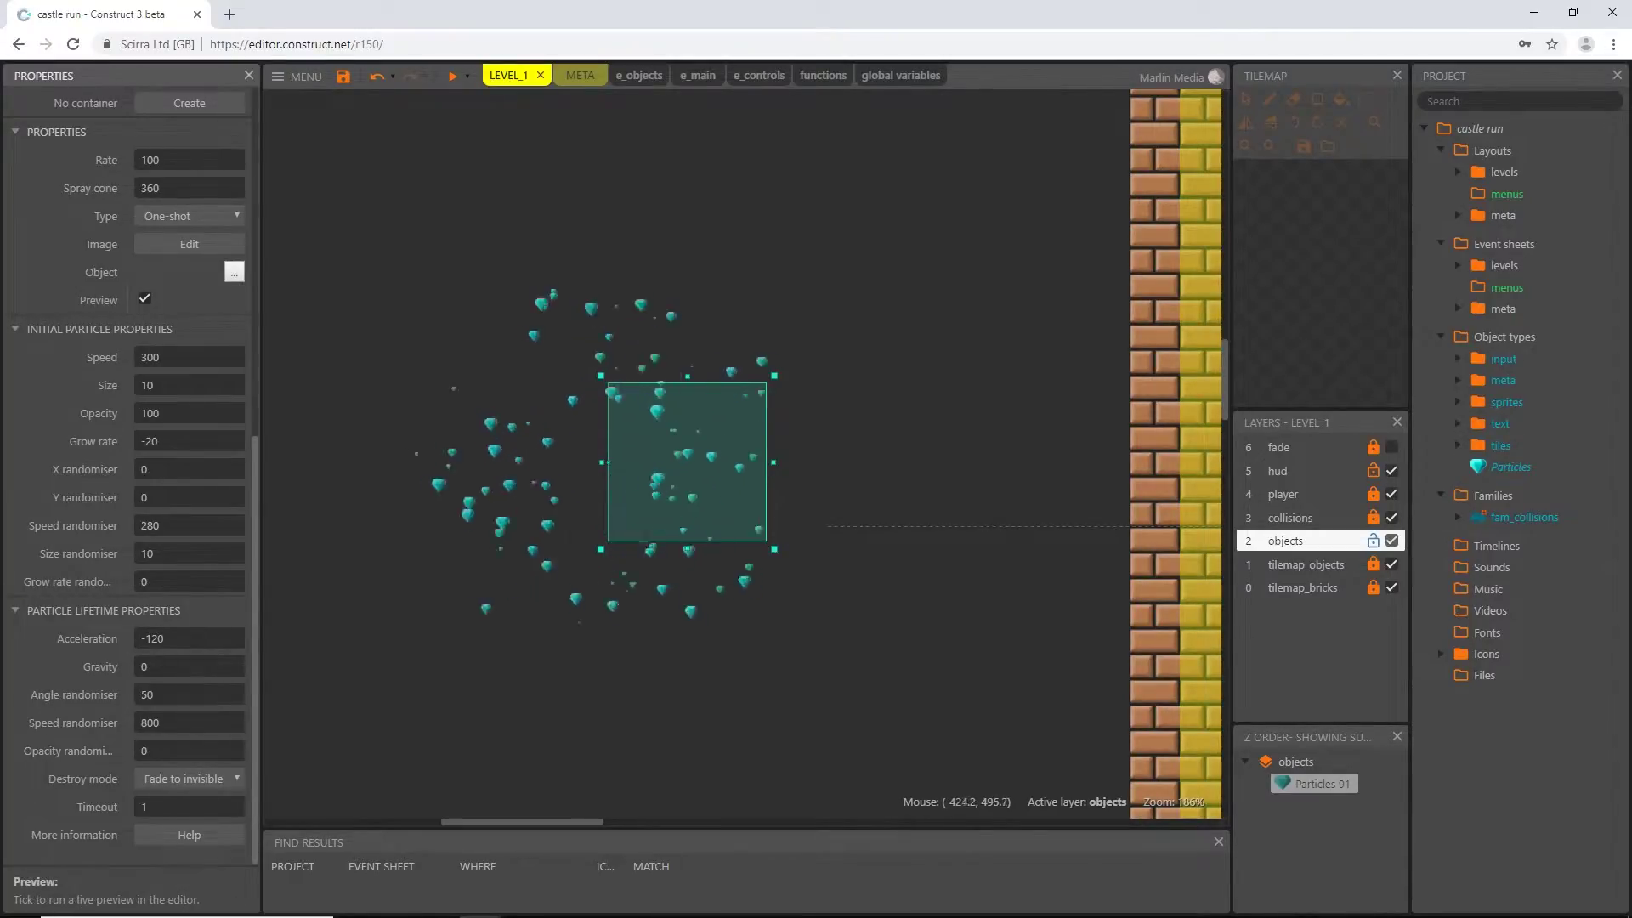
click(145, 298)
click(145, 298)
click(144, 299)
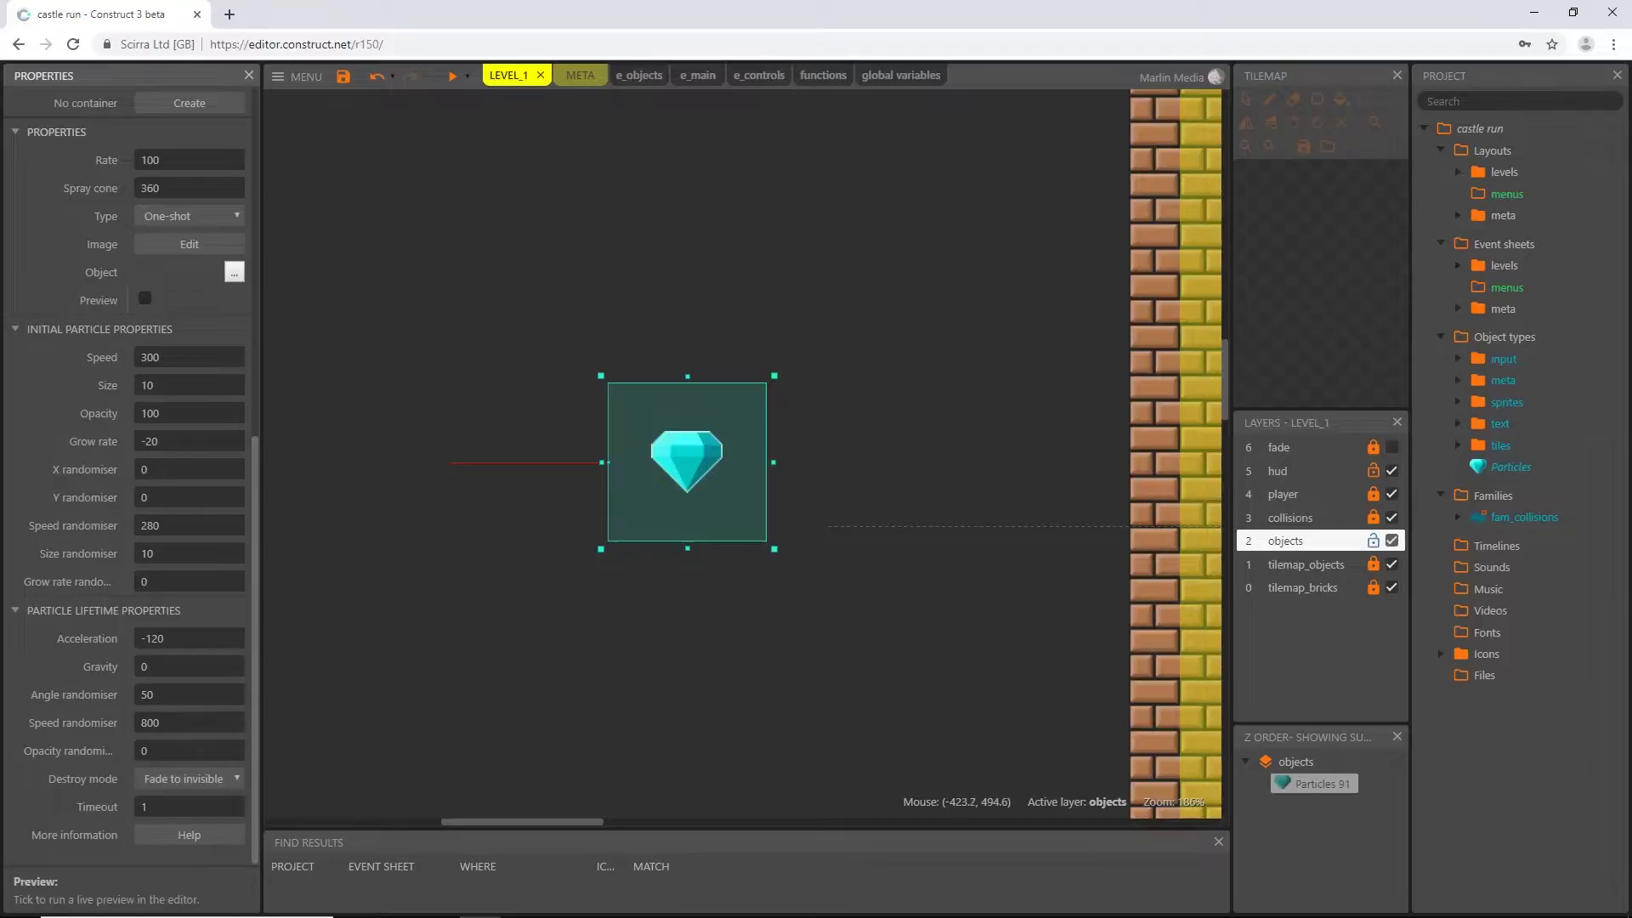
ctrl+scroll(398, 422, down, 5)
click(145, 298)
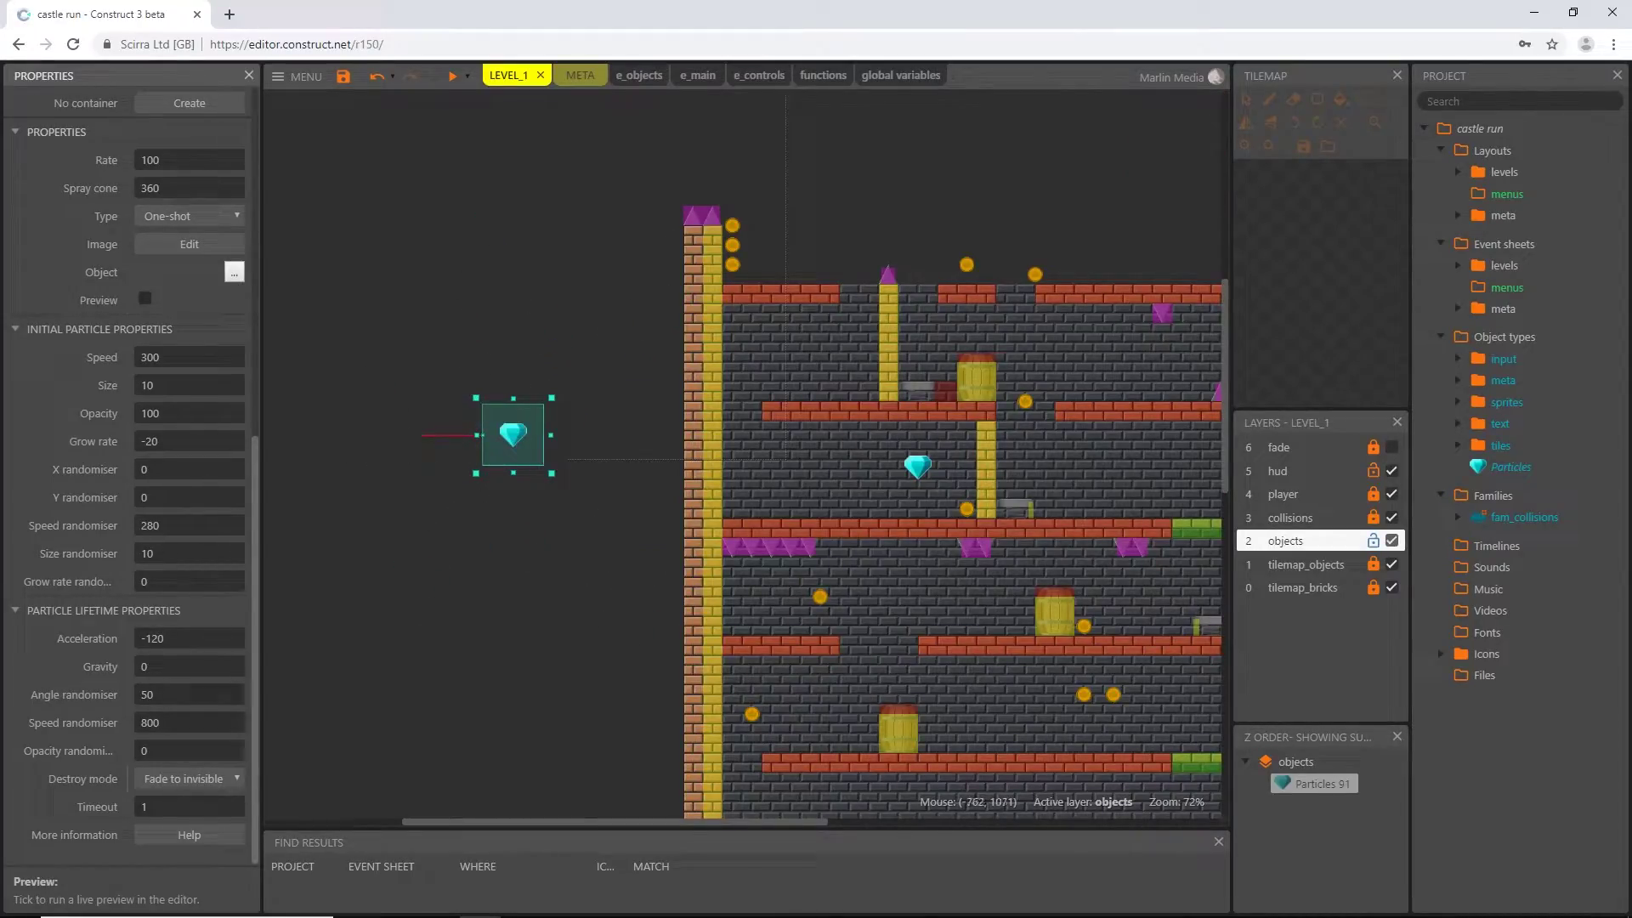
ctrl+scroll(461, 437, up, 3)
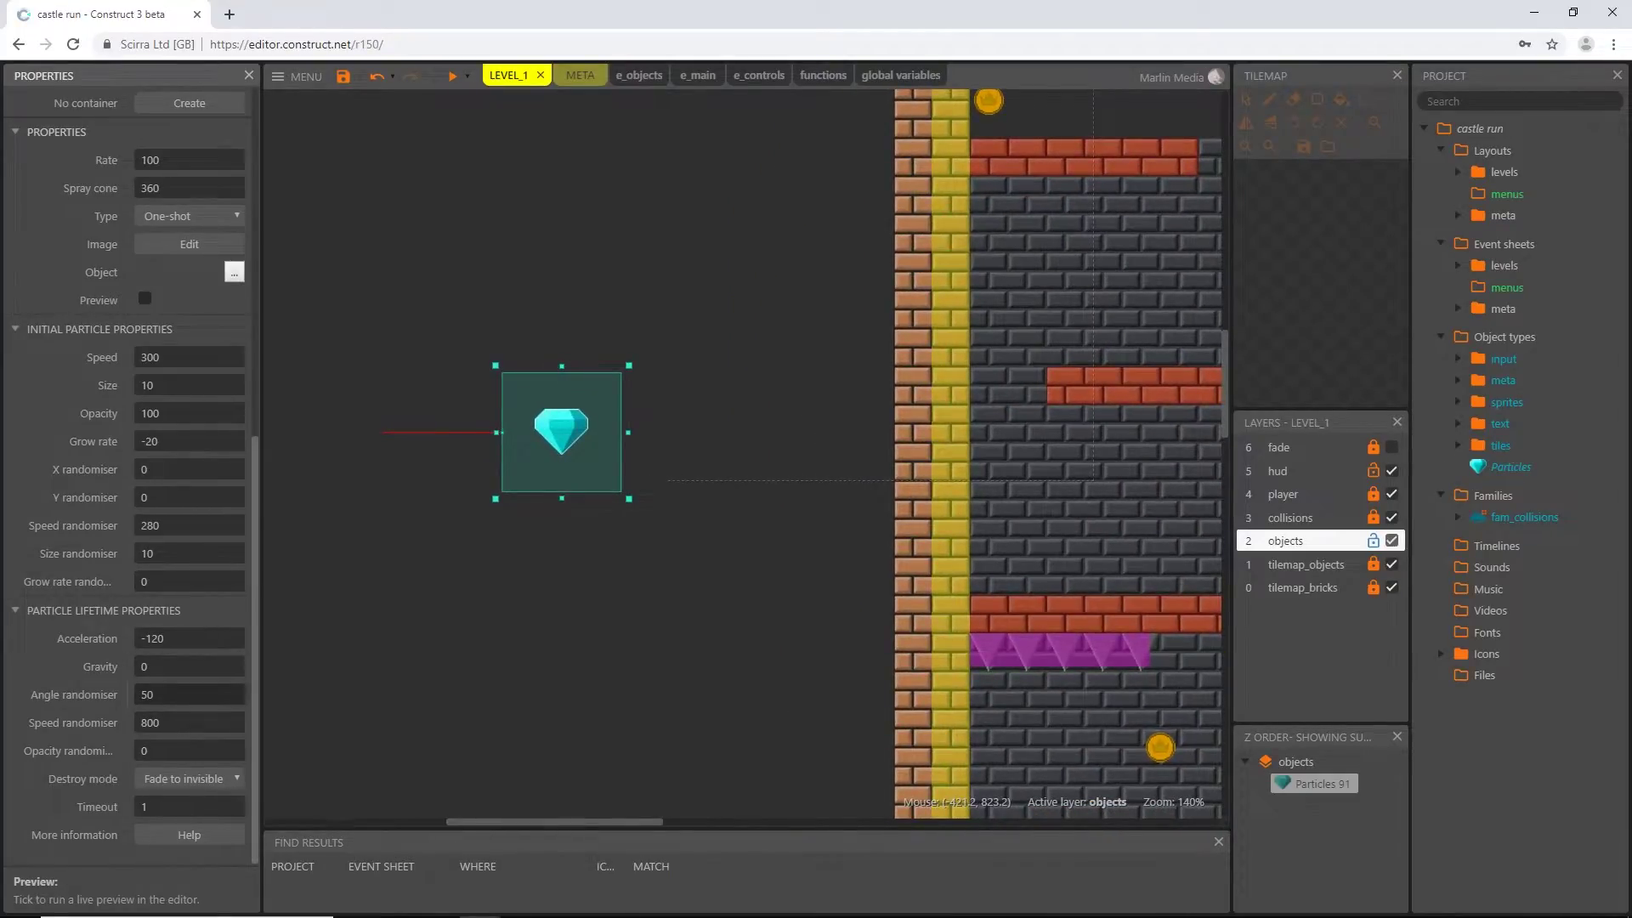
- Set the particle lifetime speed randomiser to 2500 and replay the live preview several times
click(189, 723)
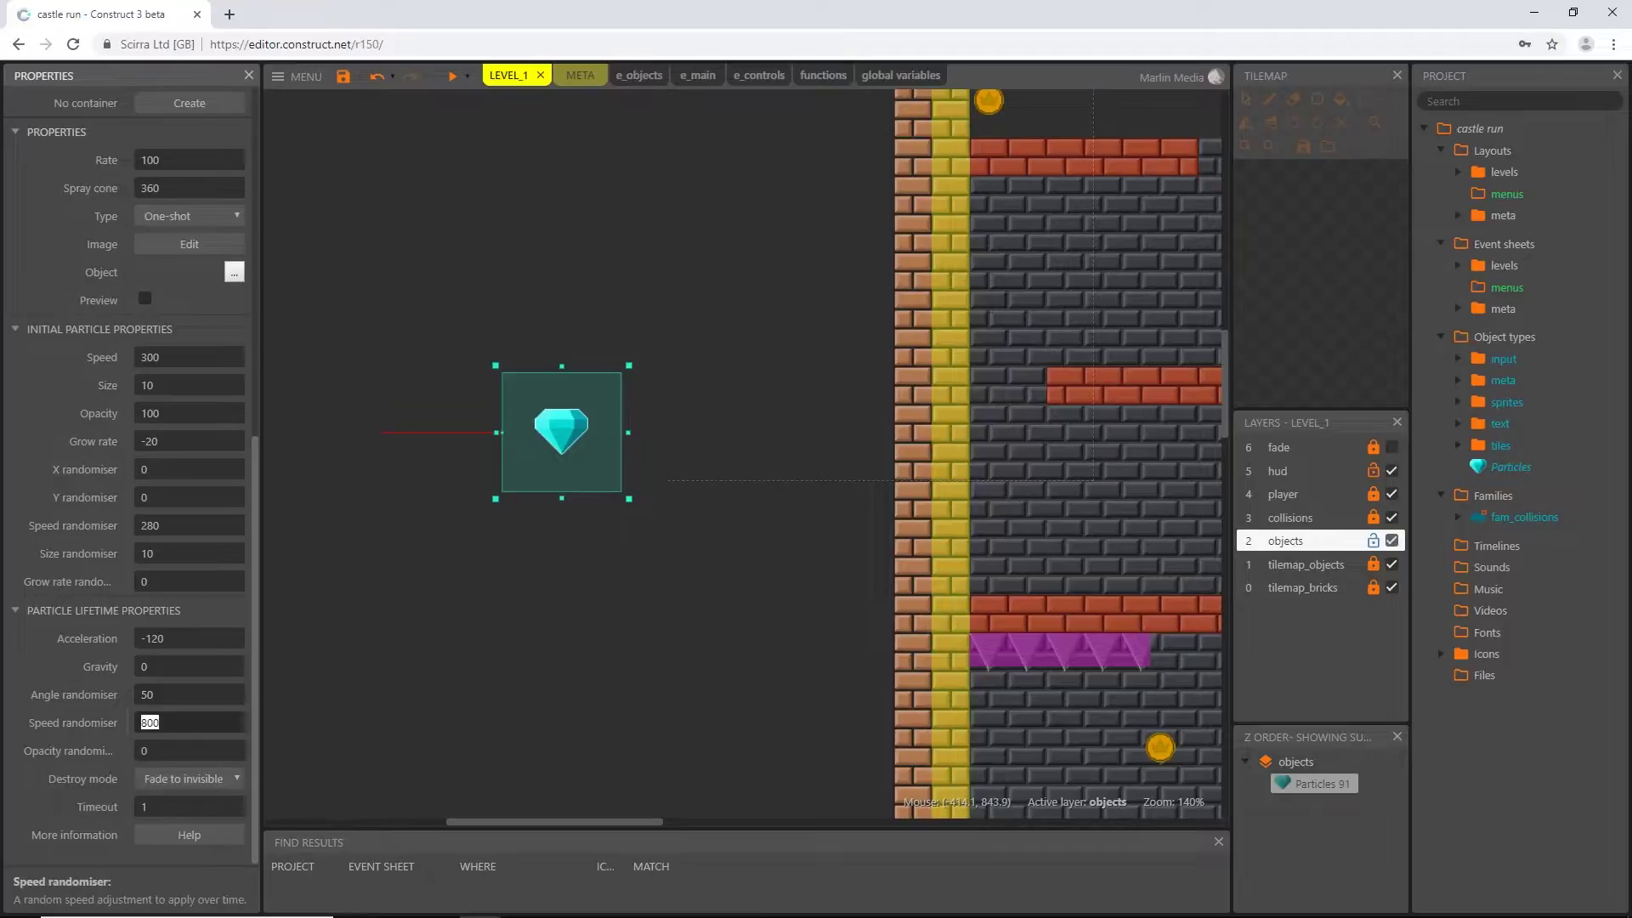
text(2500)
click(144, 299)
click(145, 298)
click(144, 298)
click(145, 299)
click(145, 298)
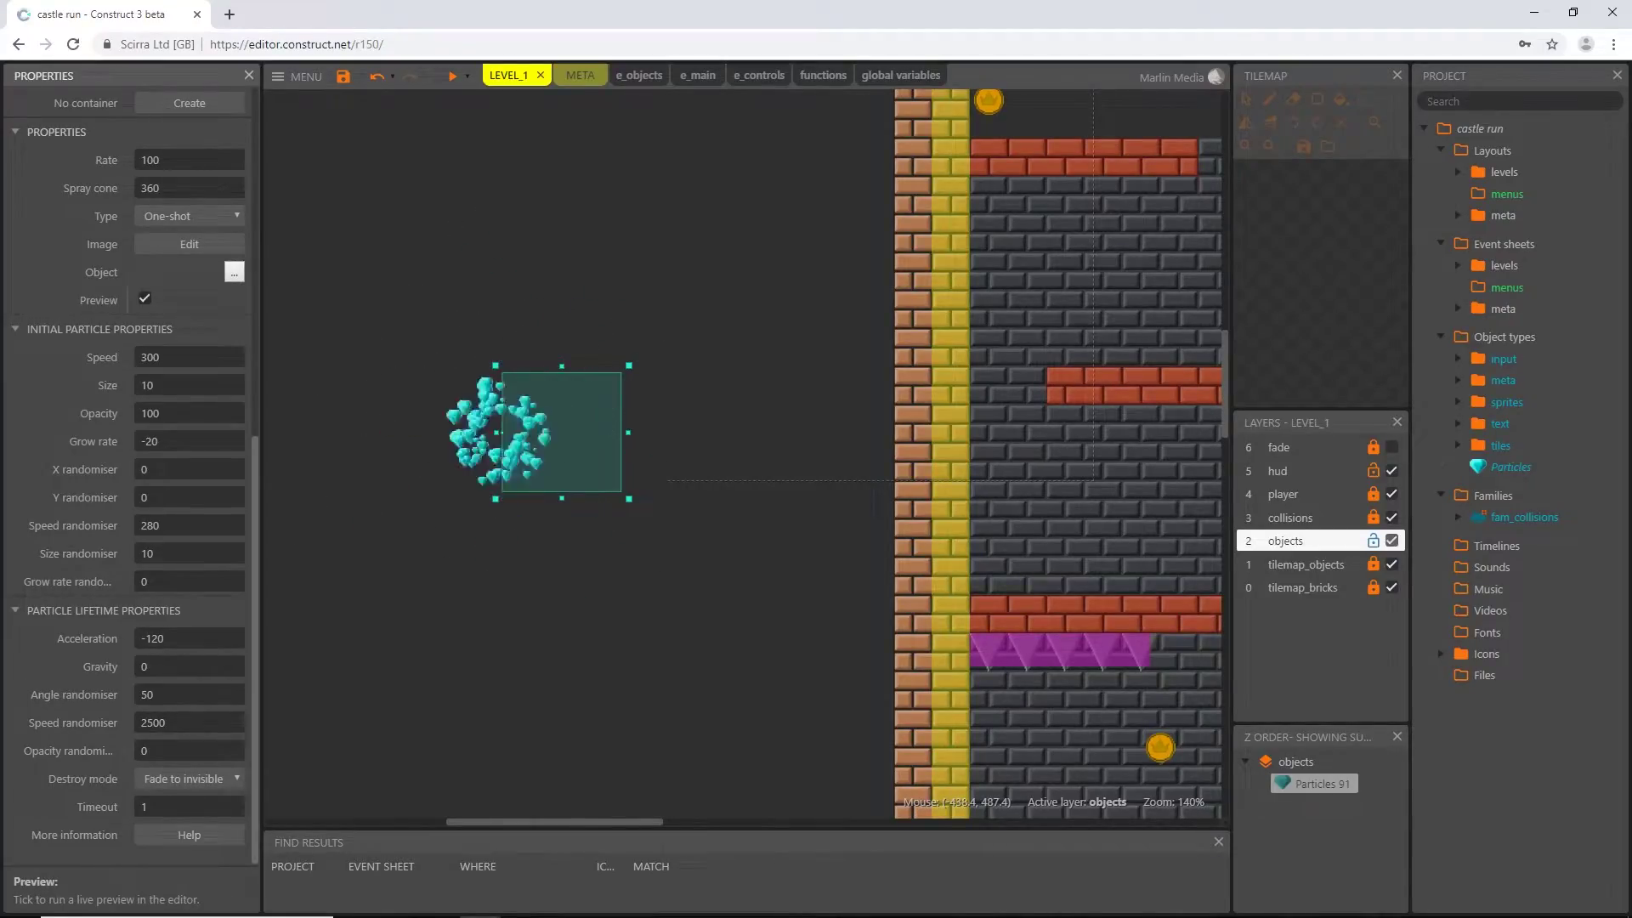
click(144, 299)
click(145, 298)
click(145, 299)
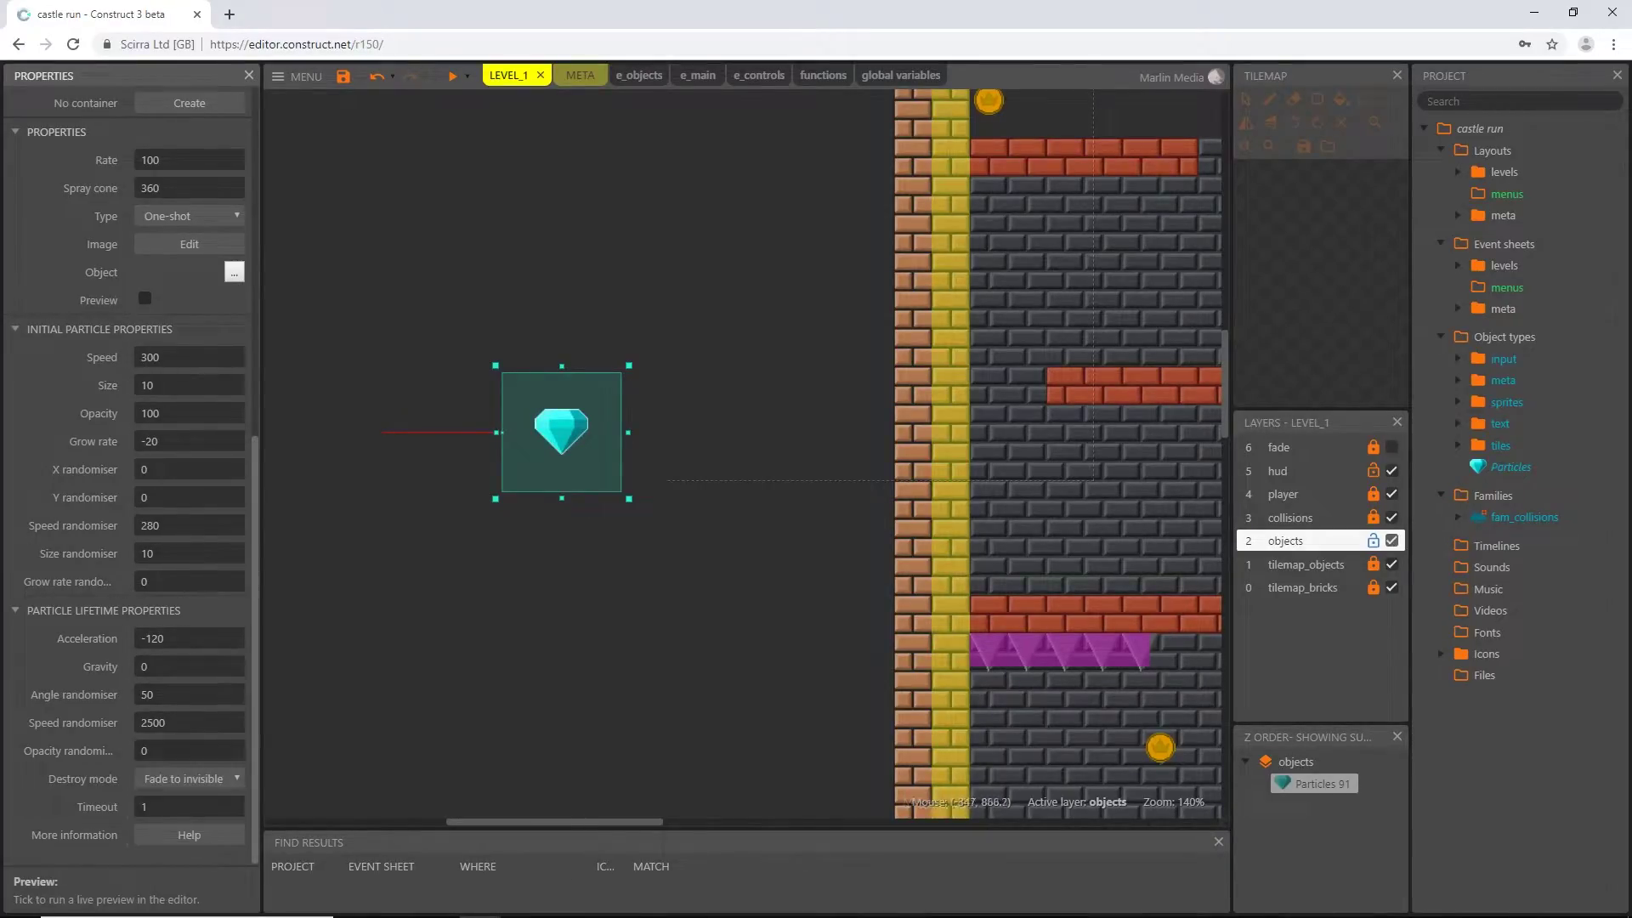
- Set the particle timeout to 0.7 seconds and replay the live preview to check the burst
click(143, 807)
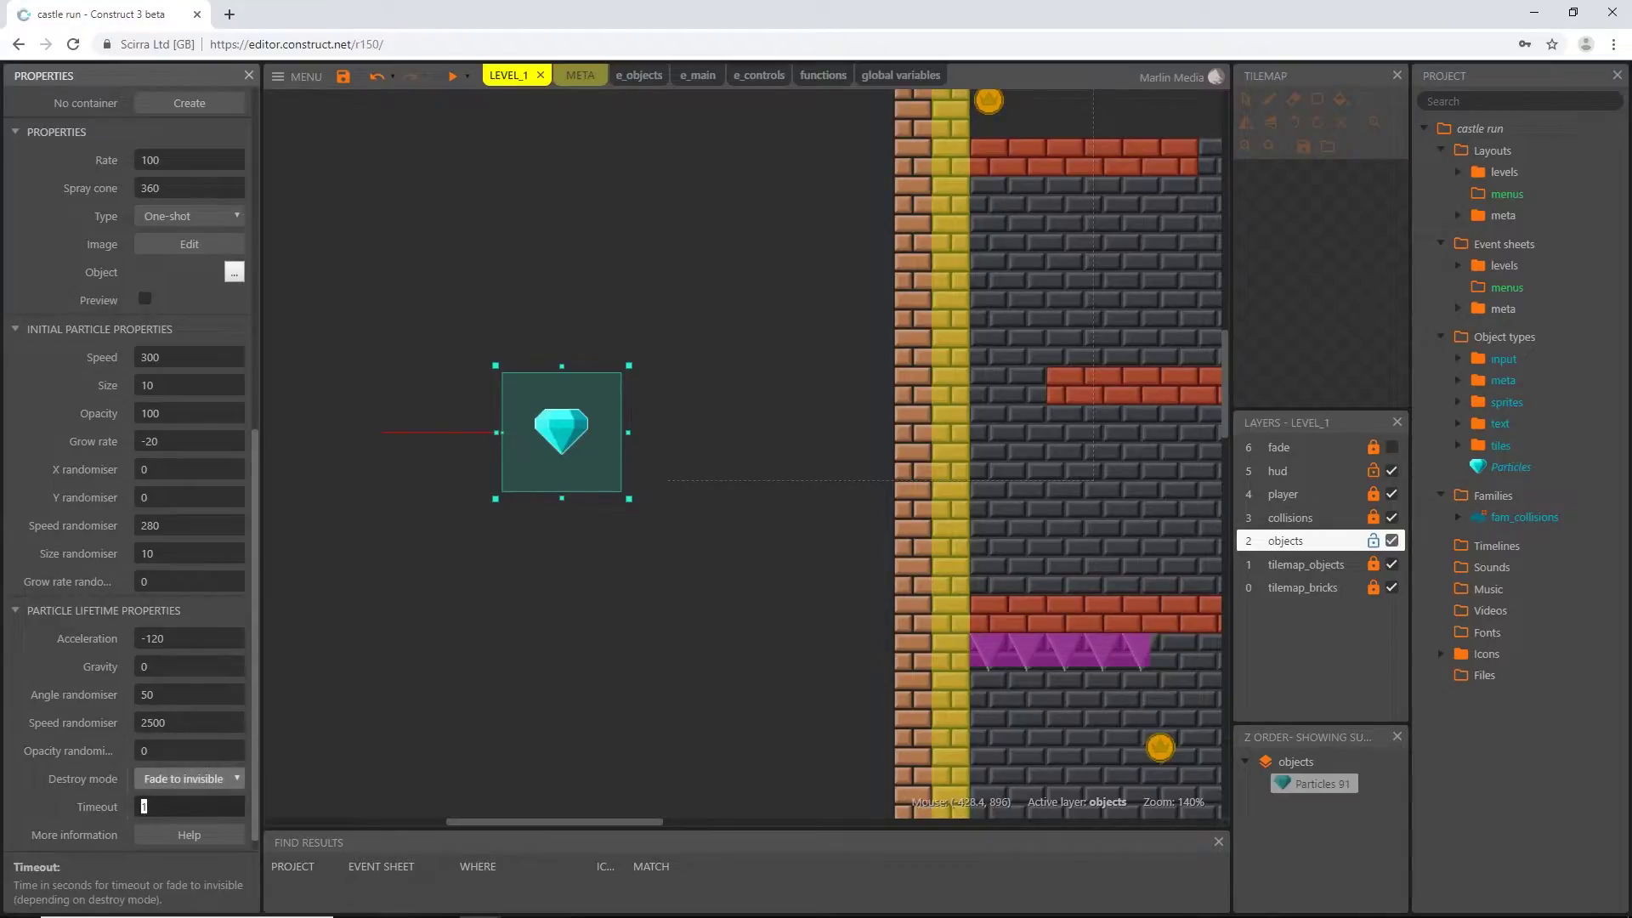
text(0.7)
click(145, 298)
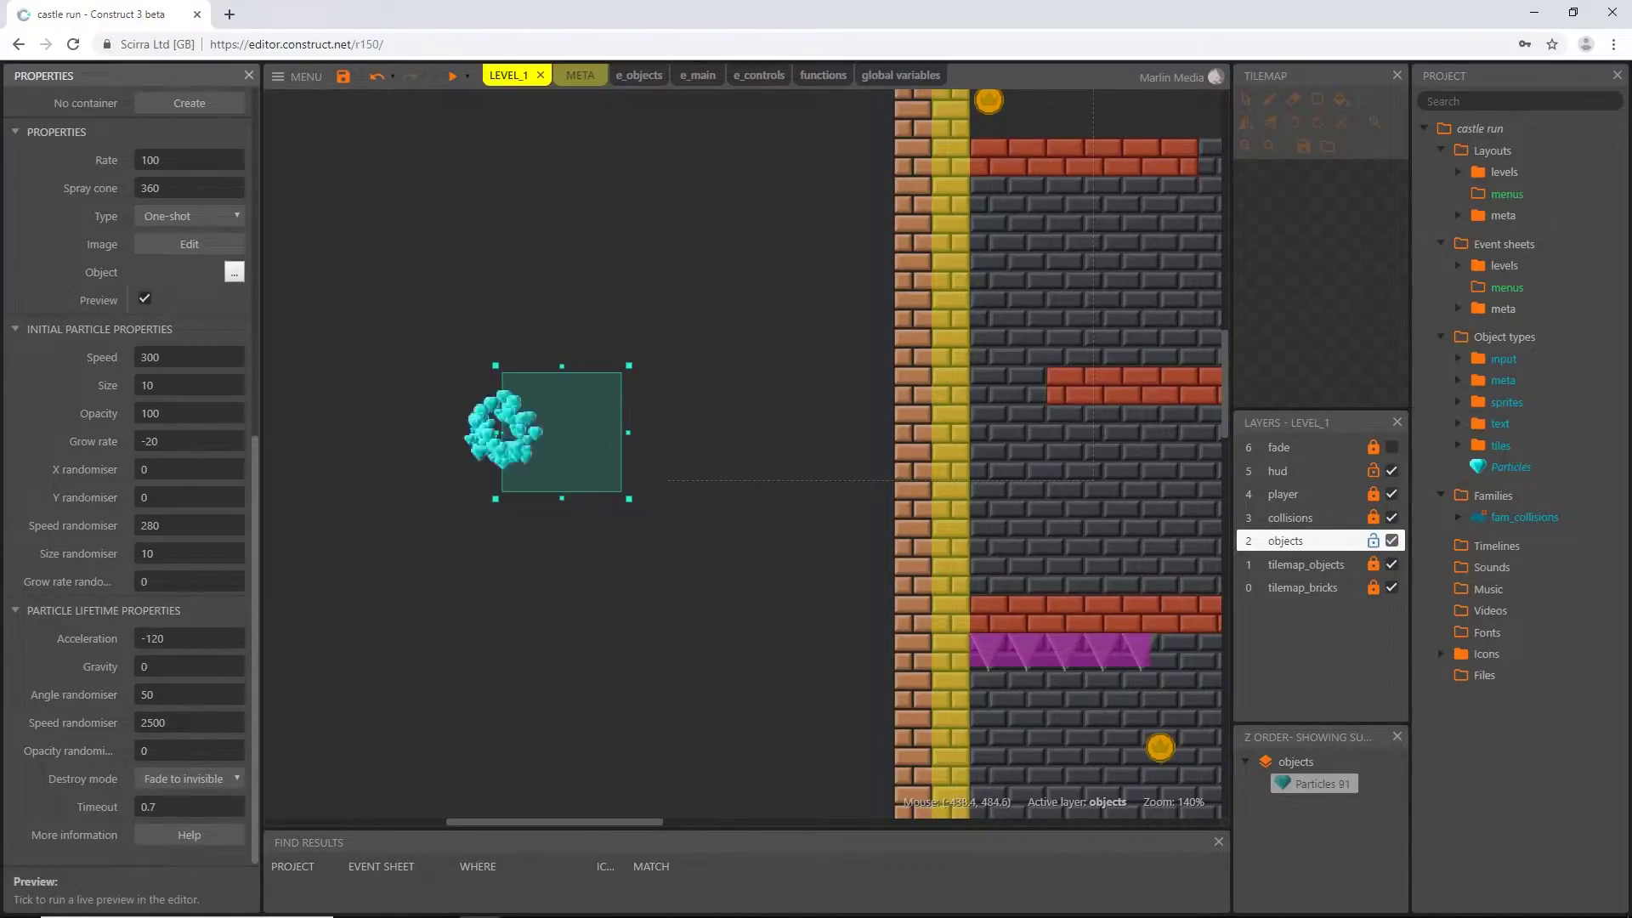
click(145, 298)
click(145, 298)
click(144, 299)
click(144, 298)
click(145, 299)
click(145, 299)
click(144, 299)
- Move the Particles object slightly closer to the level's outer wall, to position -141, 659
ctrl+scroll(642, 489, down, 4)
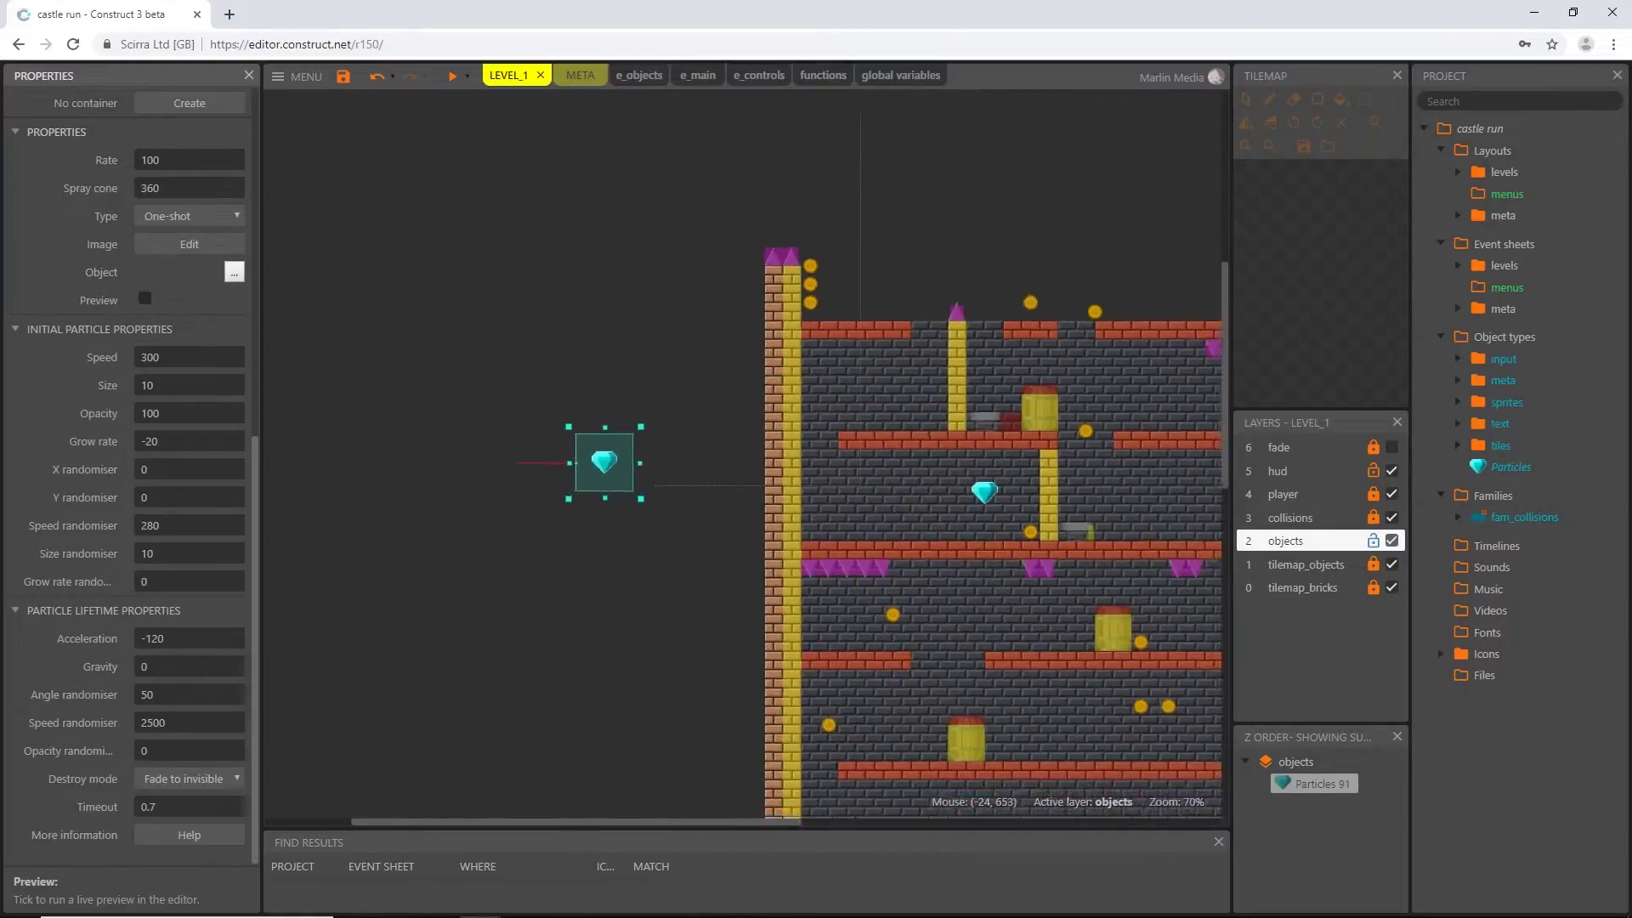
ctrl+scroll(662, 500, down, 1)
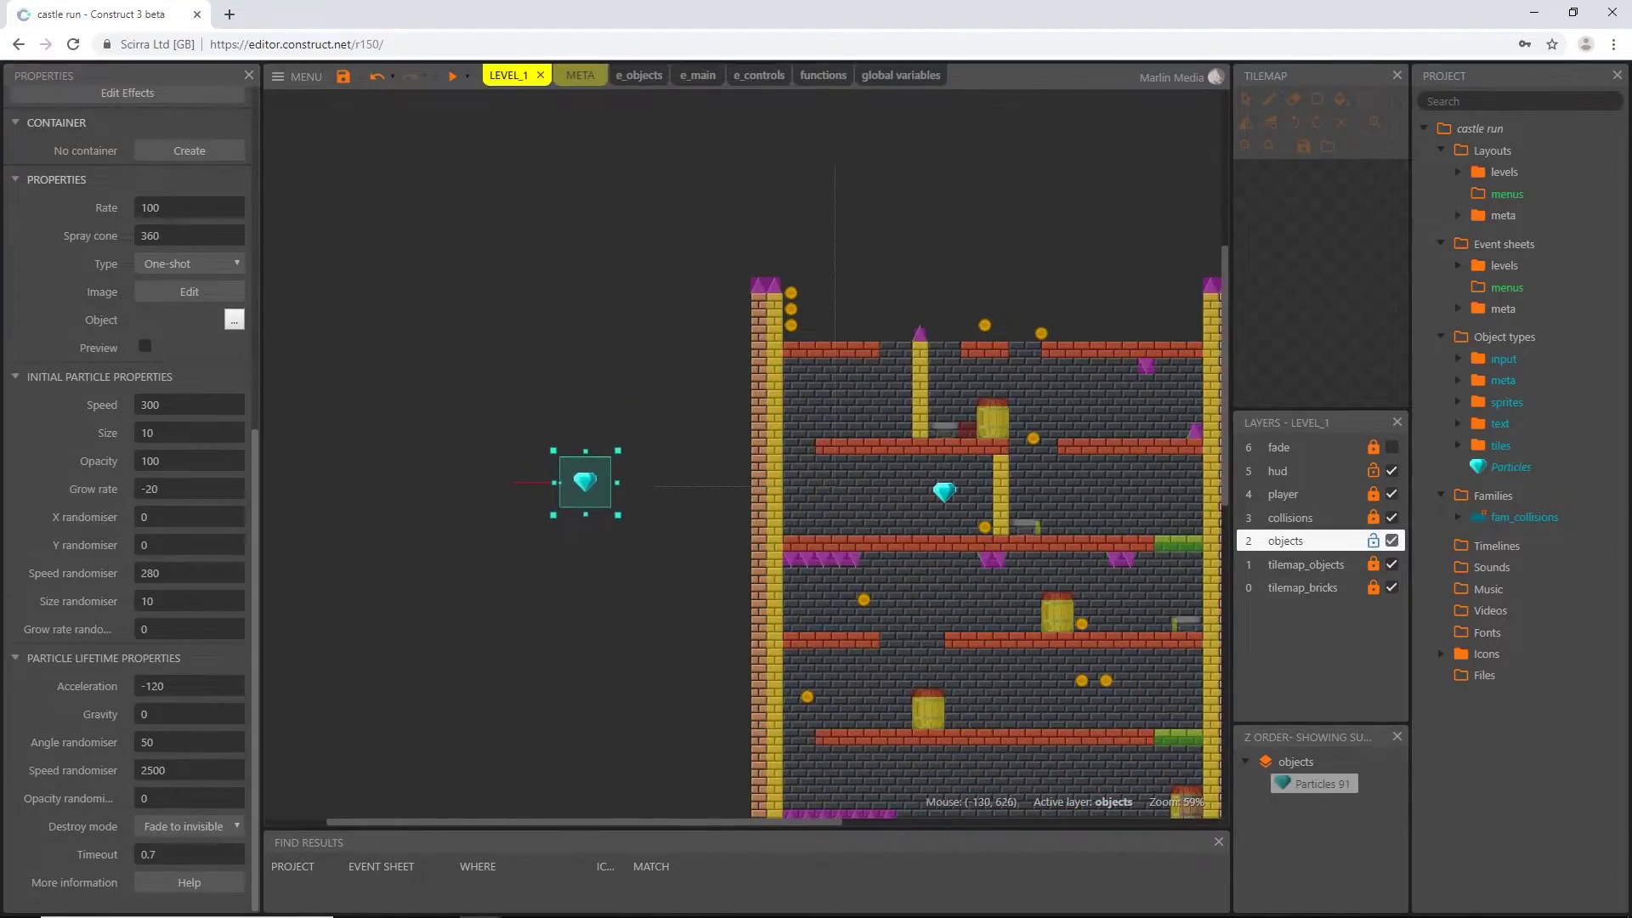
drag(585, 482, 608, 495)
ctrl+scroll(608, 495, down, 2)
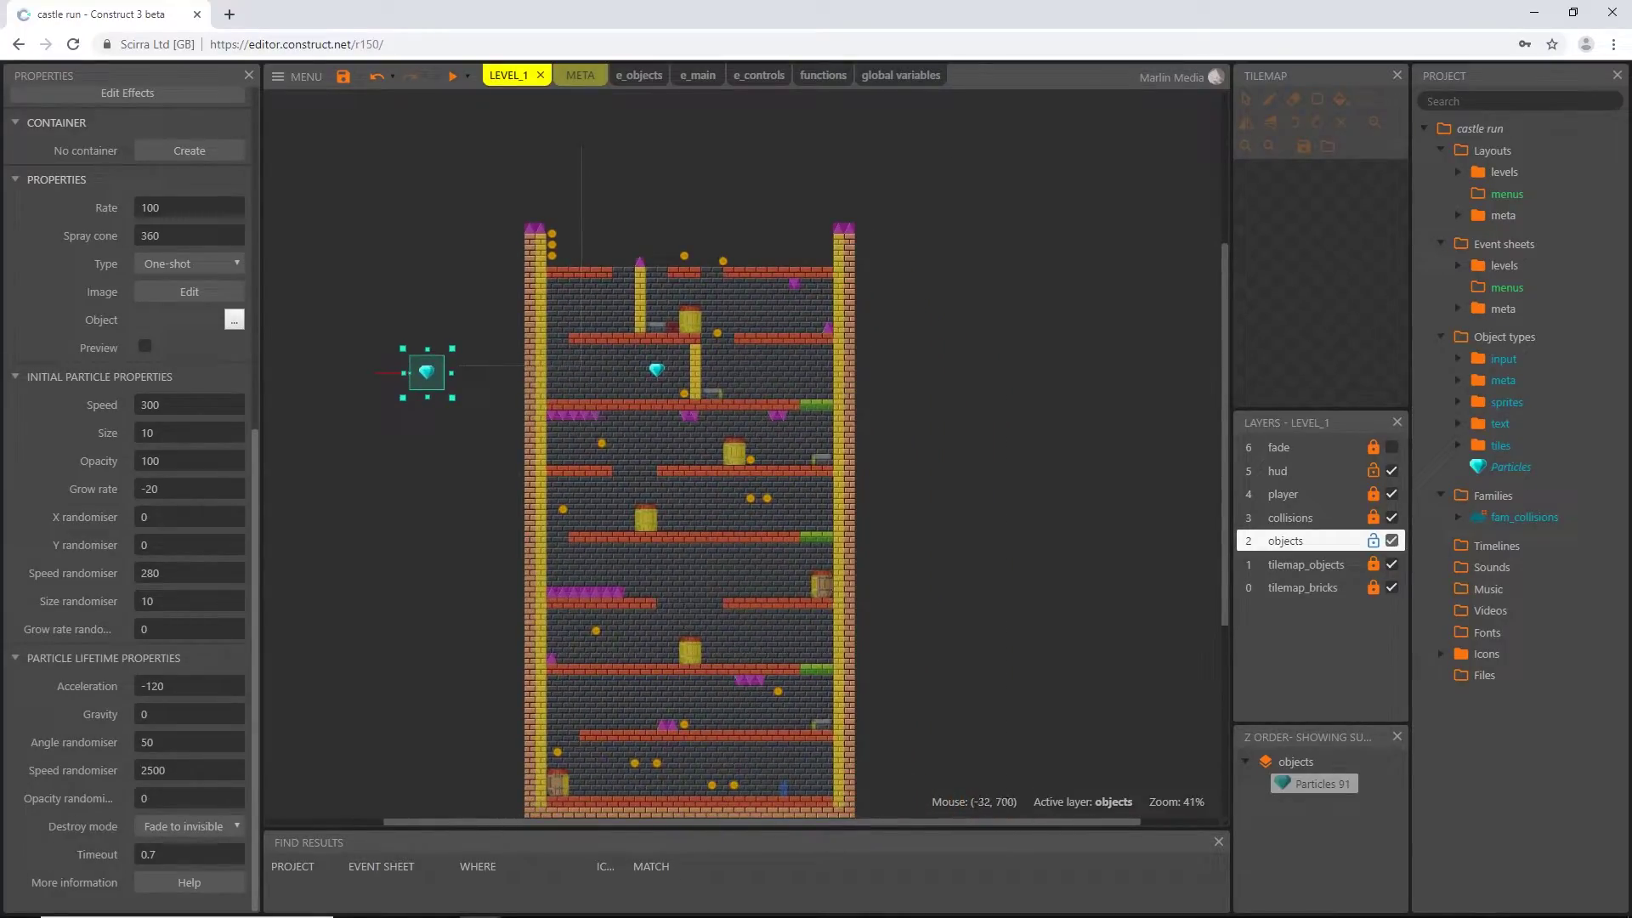
- Rename the Particles object PARTICLE_DIAMOND in capitals
scroll(128, 425, up, 6)
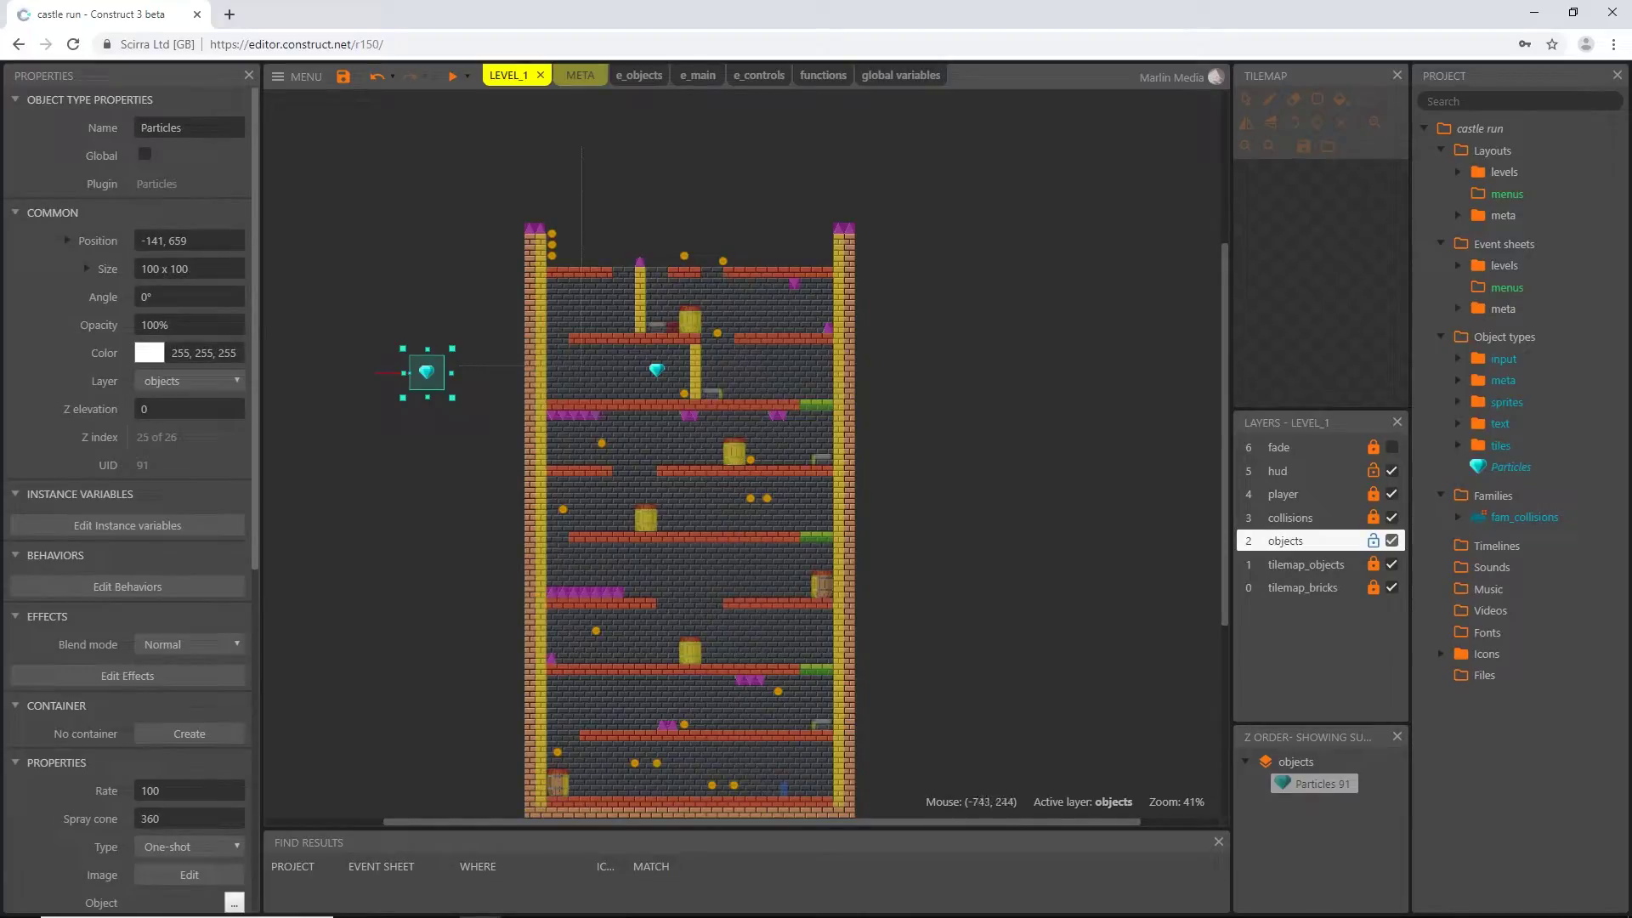
click(188, 127)
text(PARTICLE)
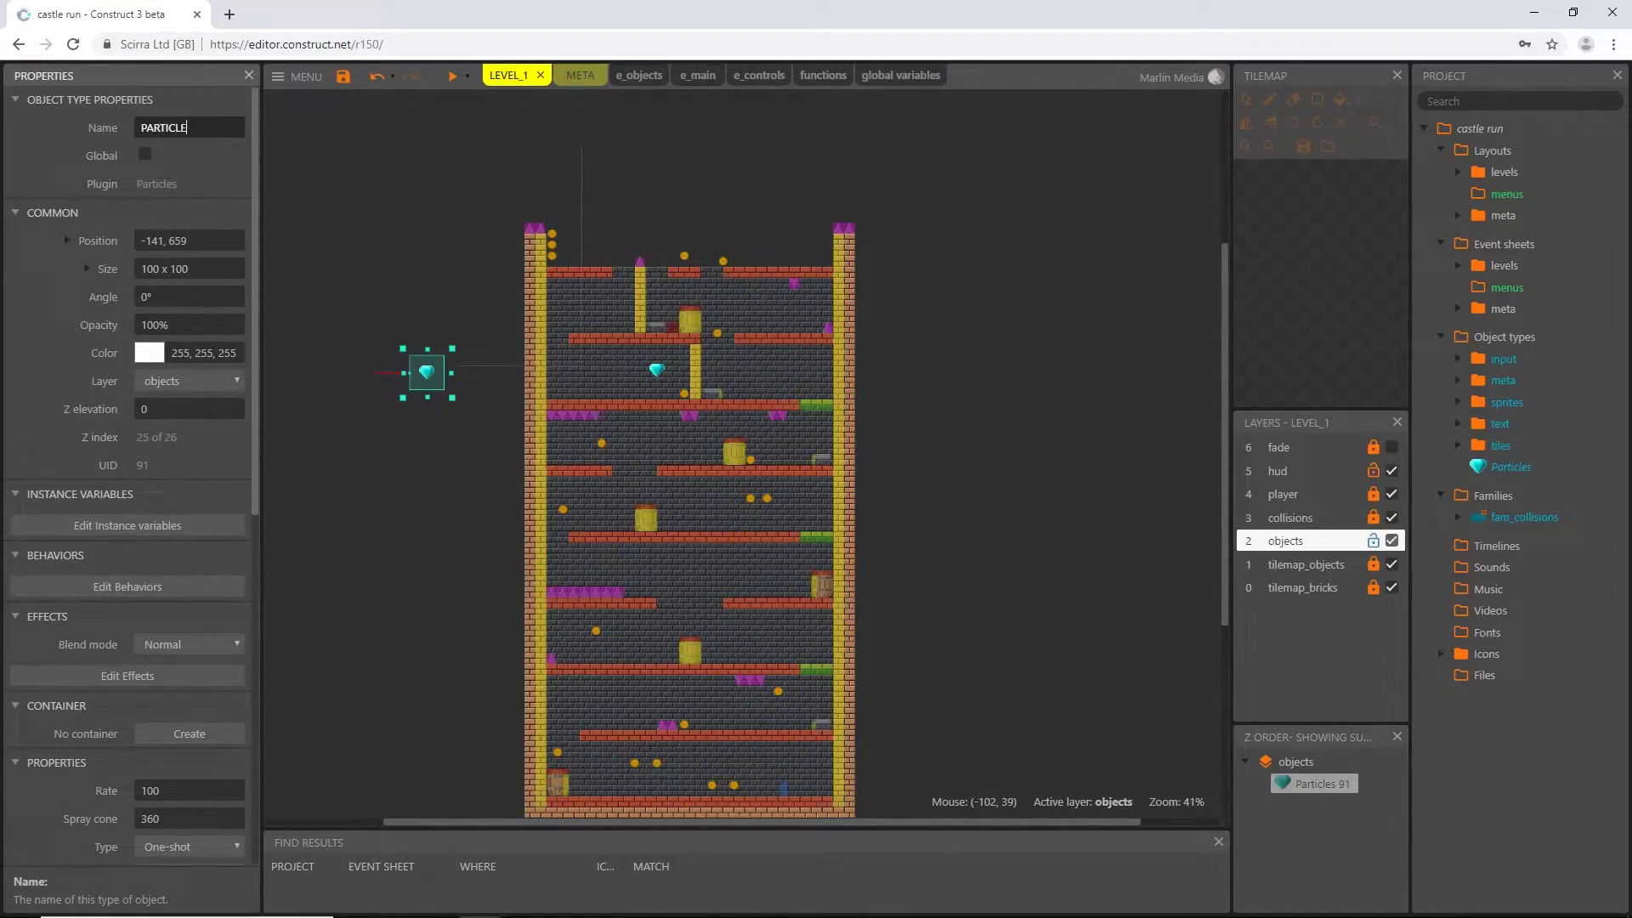
text(_DIAMOND)
key(Return)
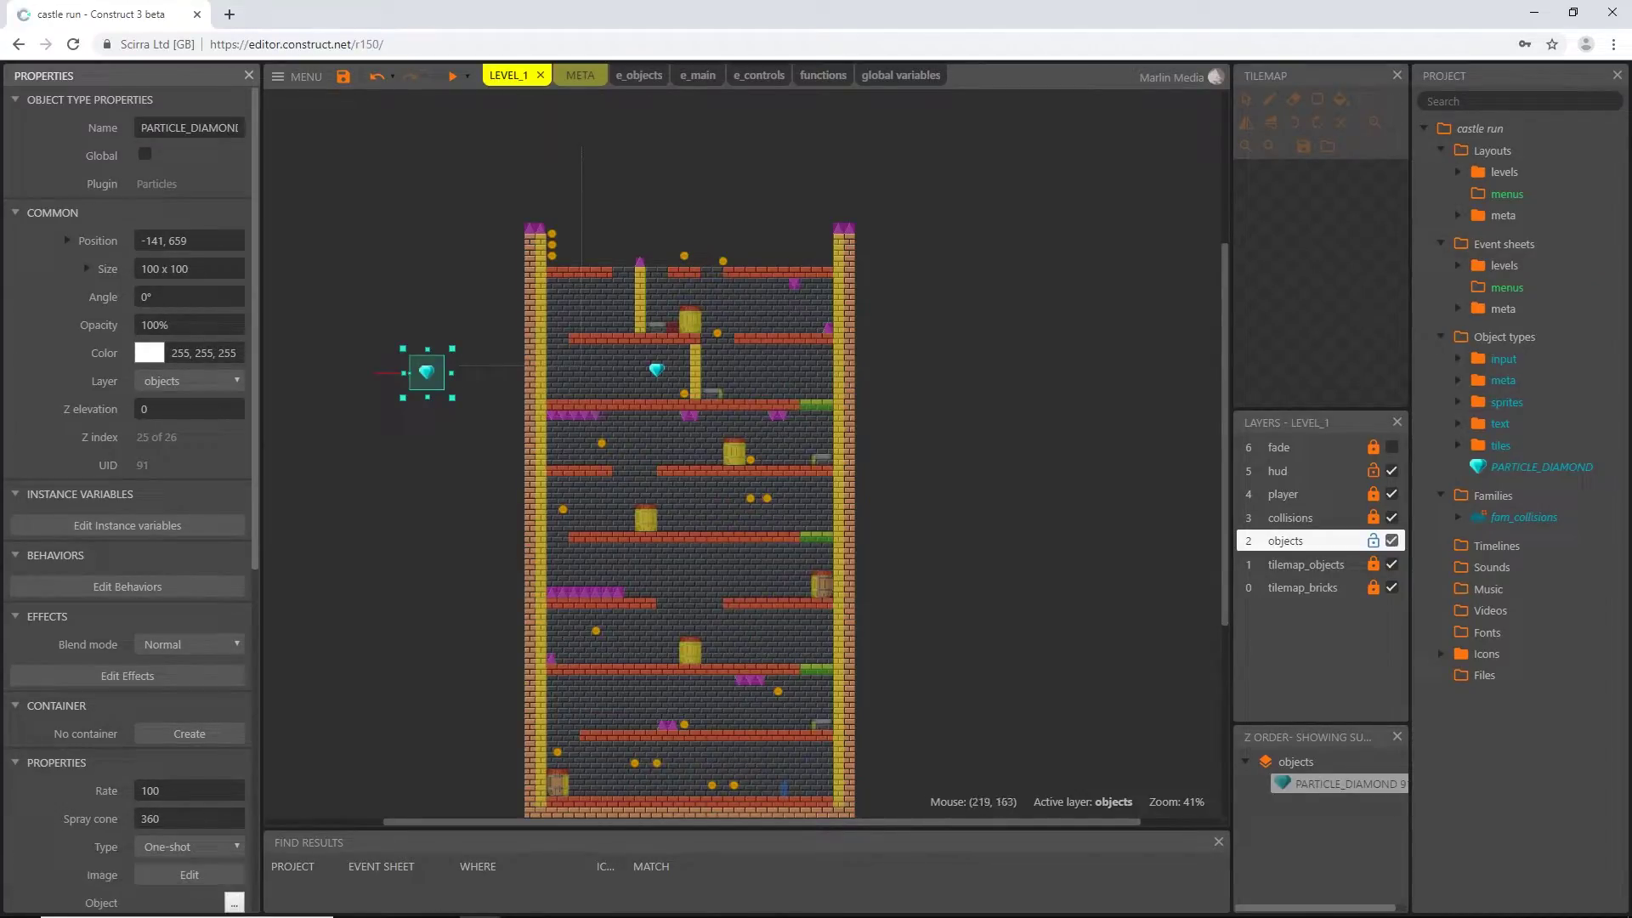
- Rename the diamond particle object as particle_diamond in lowercase
click(221, 127)
drag(138, 128, 571, 137)
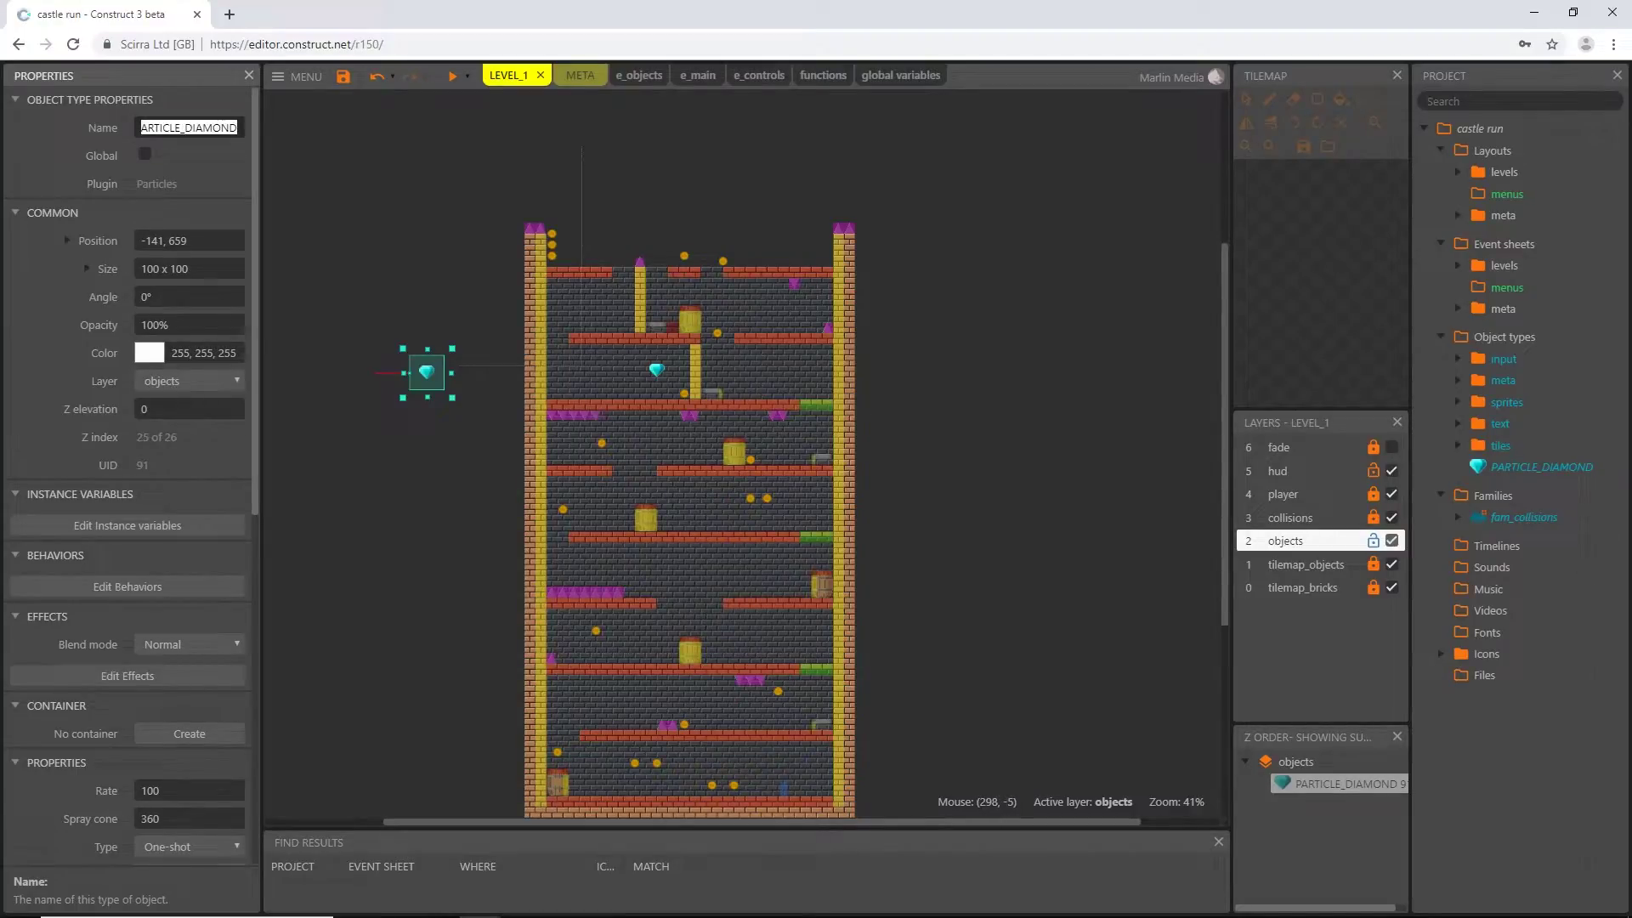
text(particle_diamond)
key(Return)
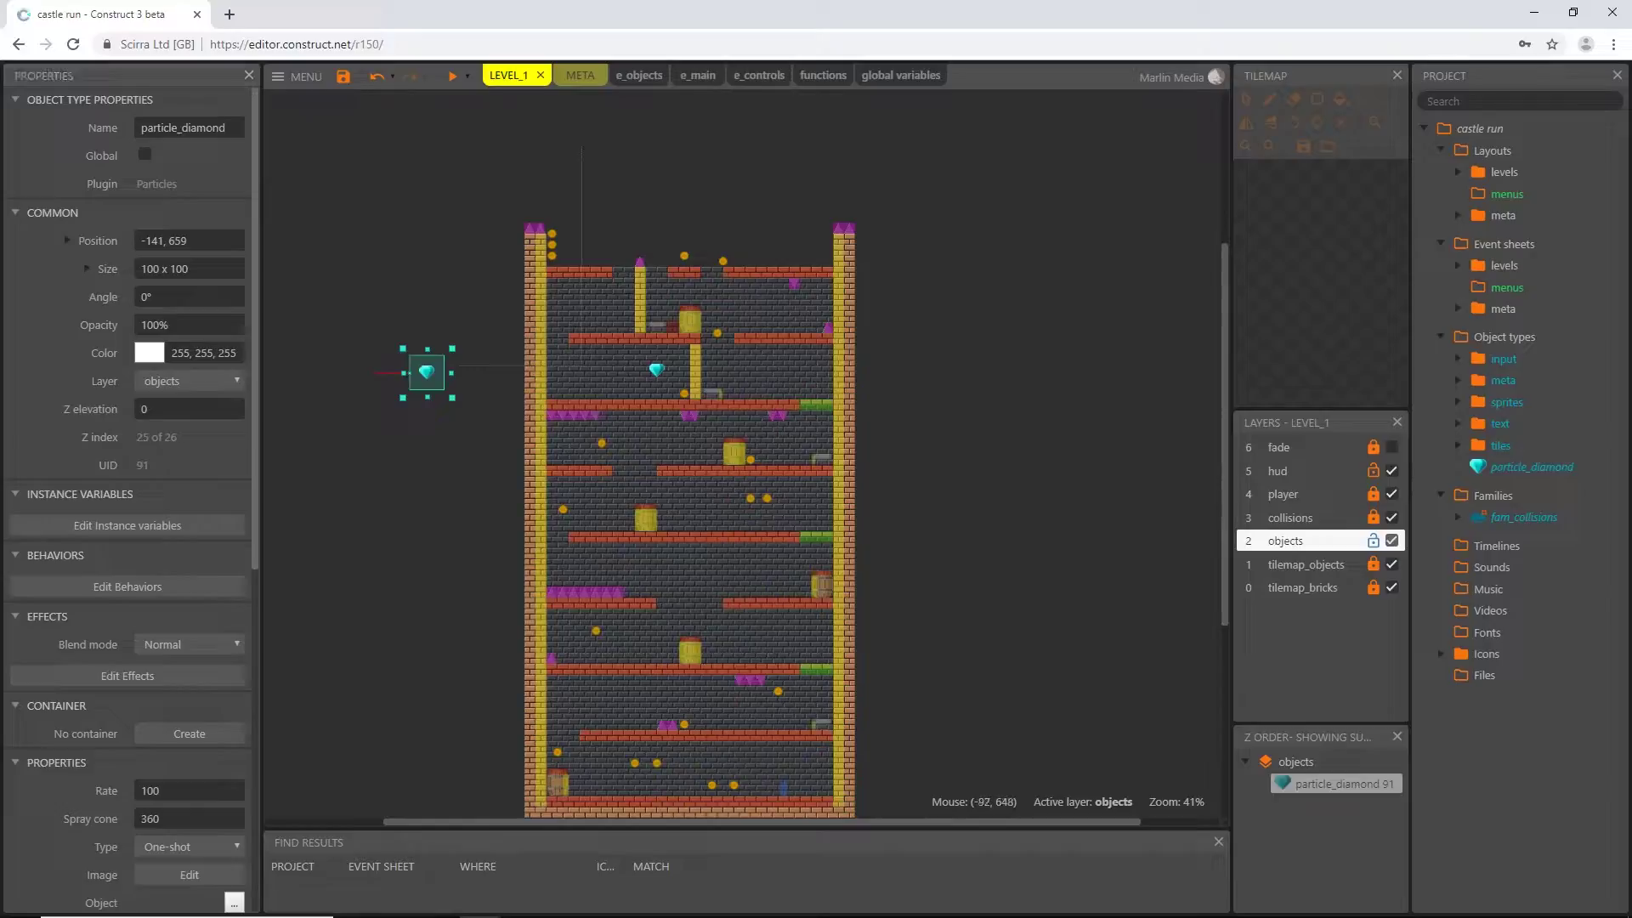
- Delete the particle_diamond instance from LEVEL_1 and place a new one on the META layout beside the READY text
key(Delete)
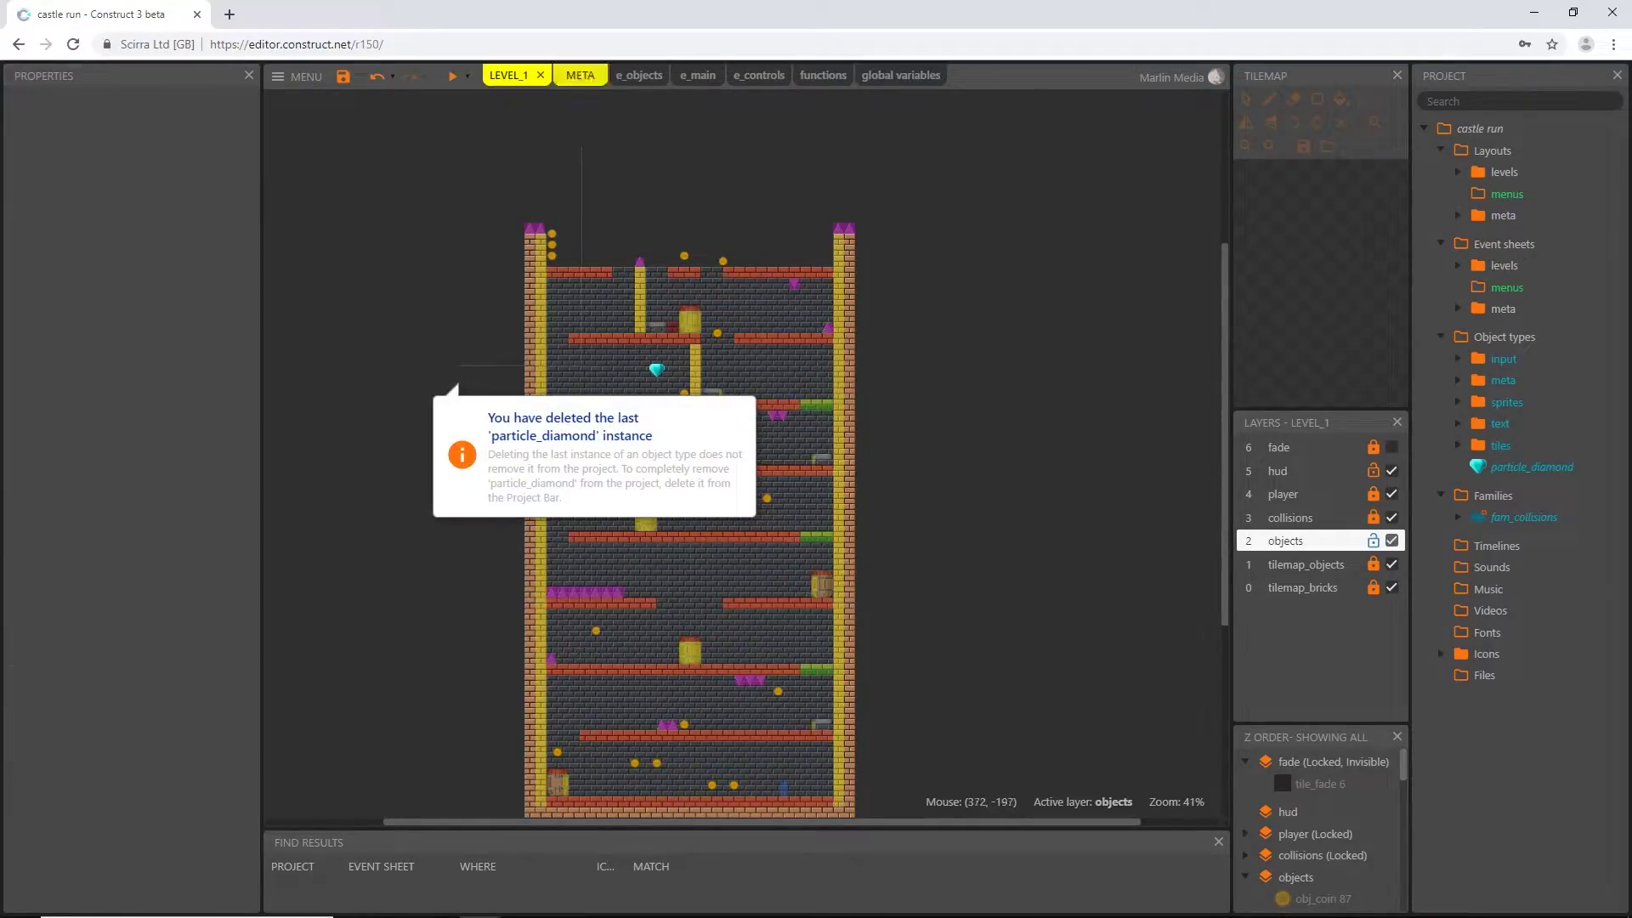
click(580, 75)
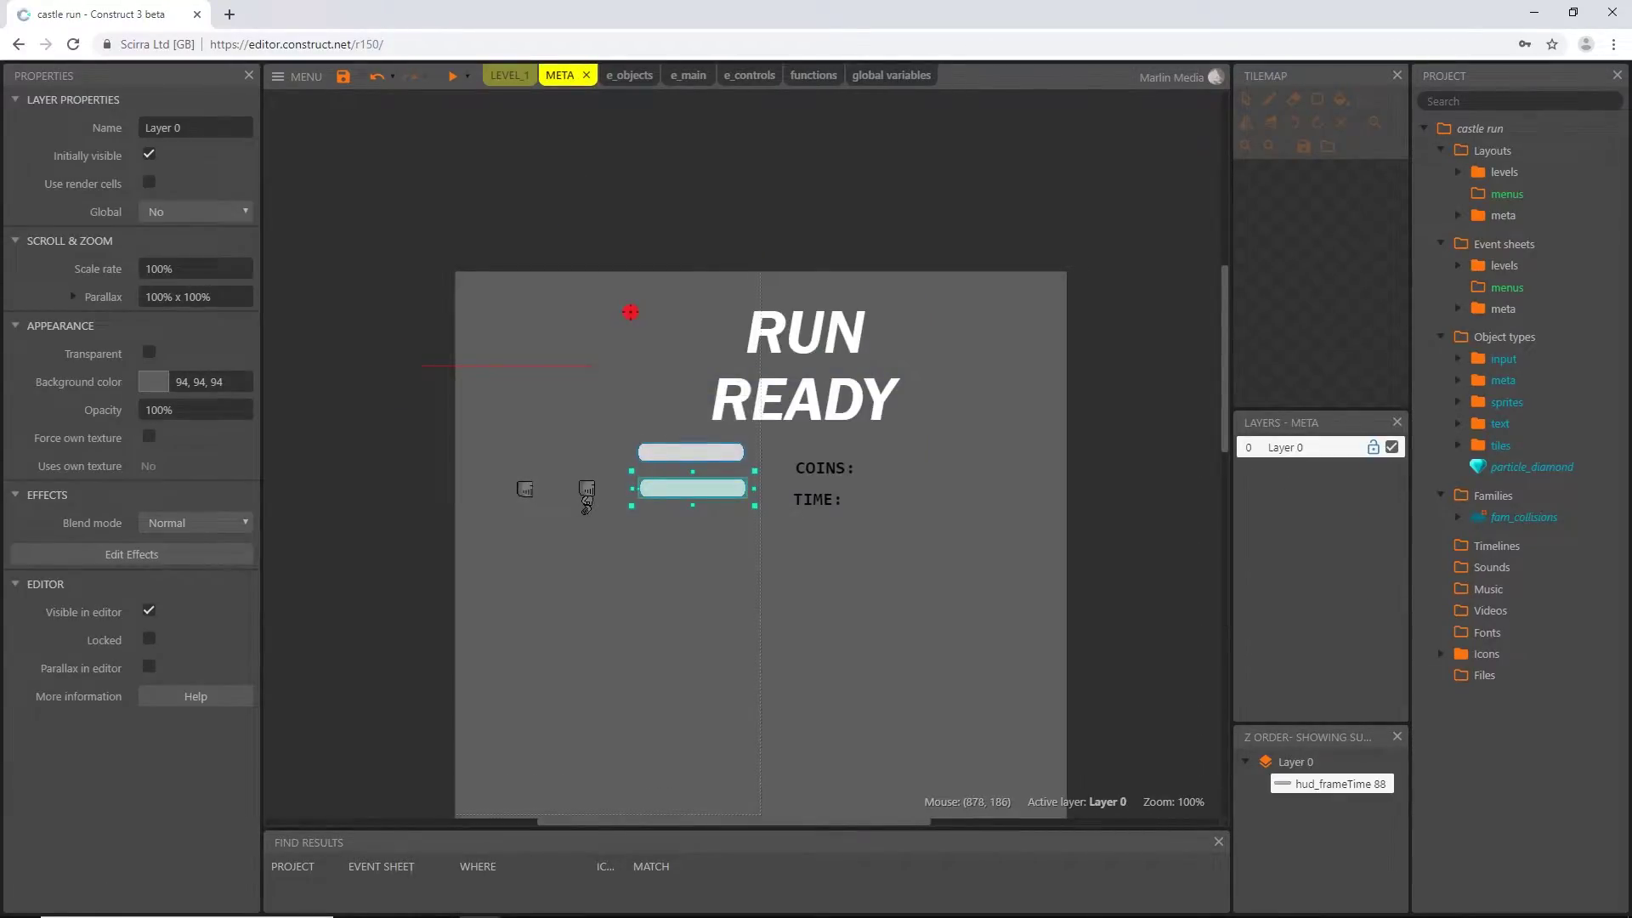
drag(1522, 467, 655, 387)
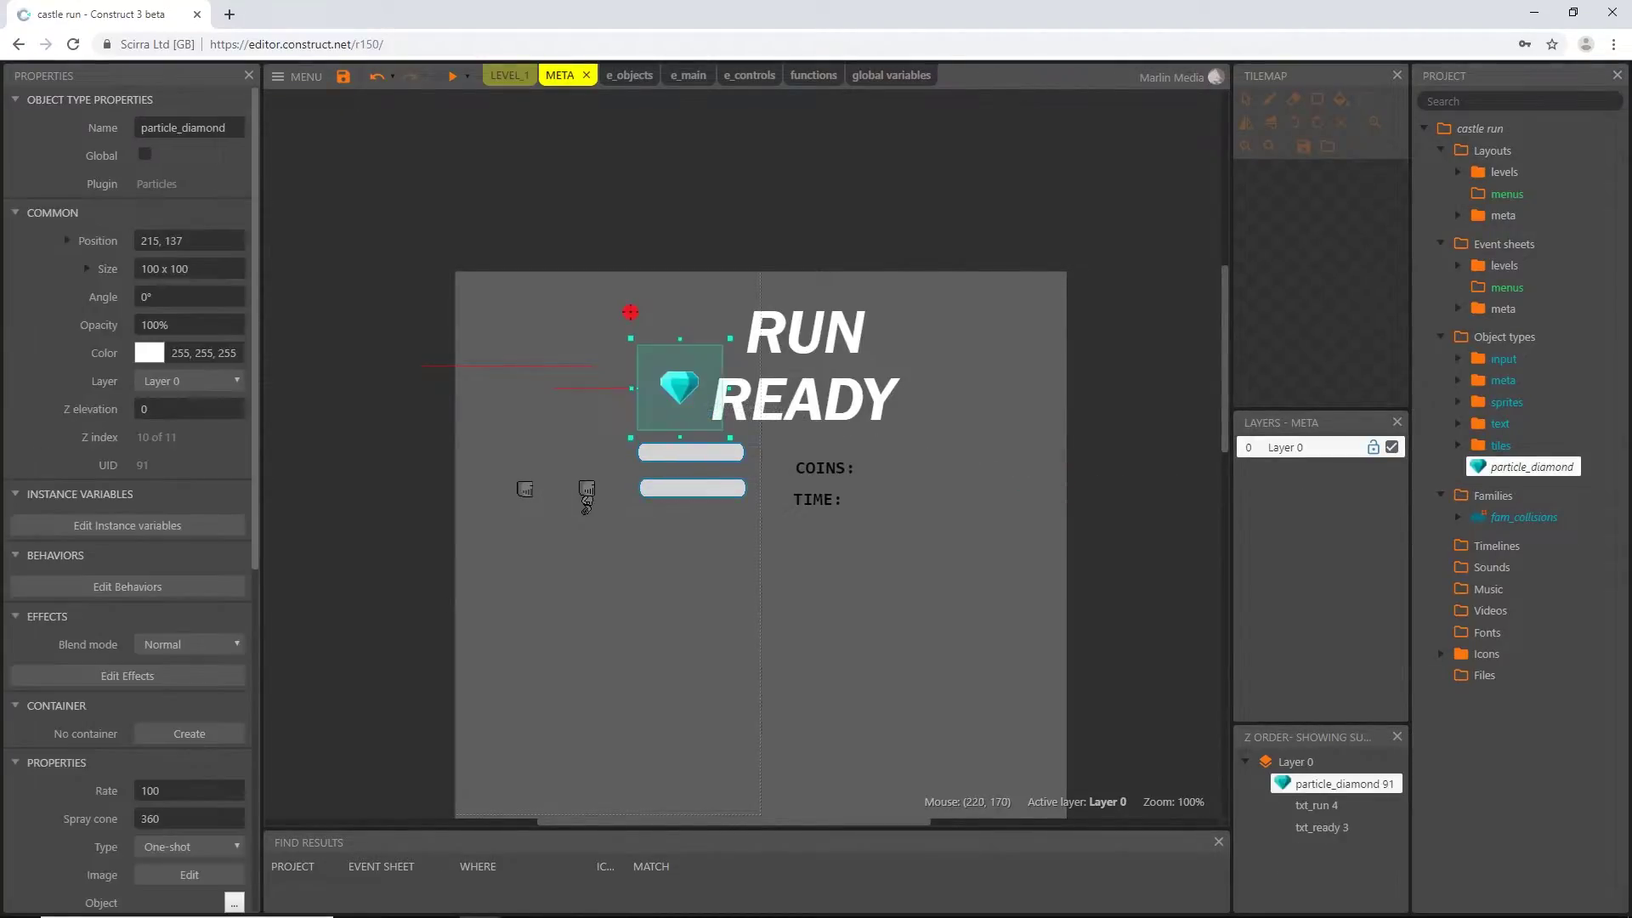
- File the particle_diamond object type in the particles subfolder of the sprites folder
click(1458, 402)
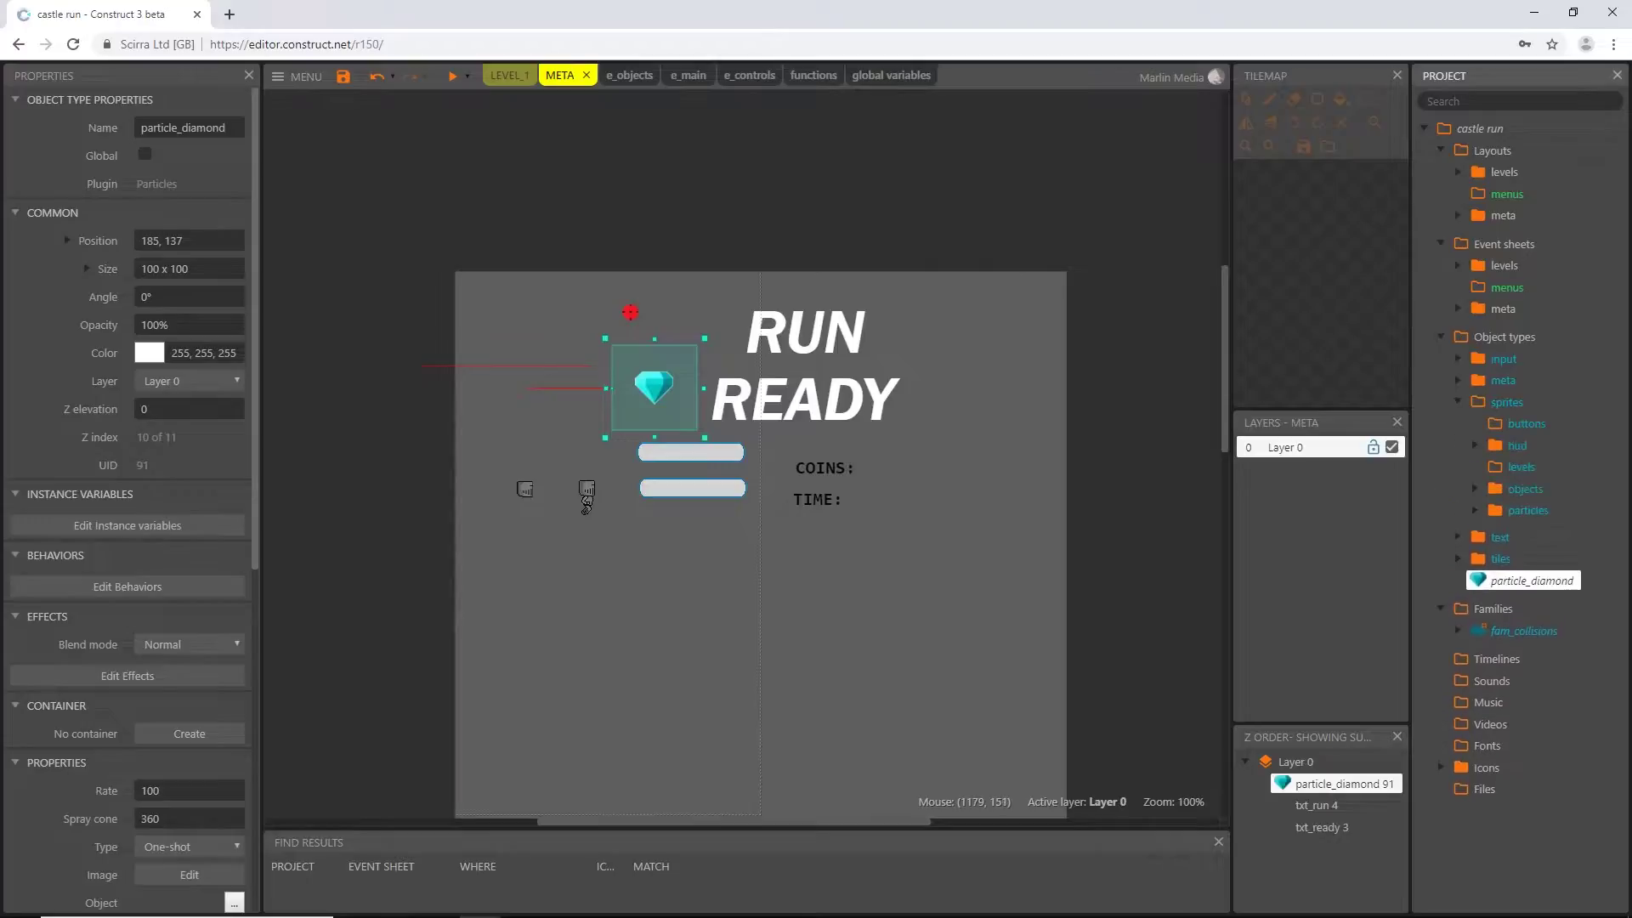
click(1475, 488)
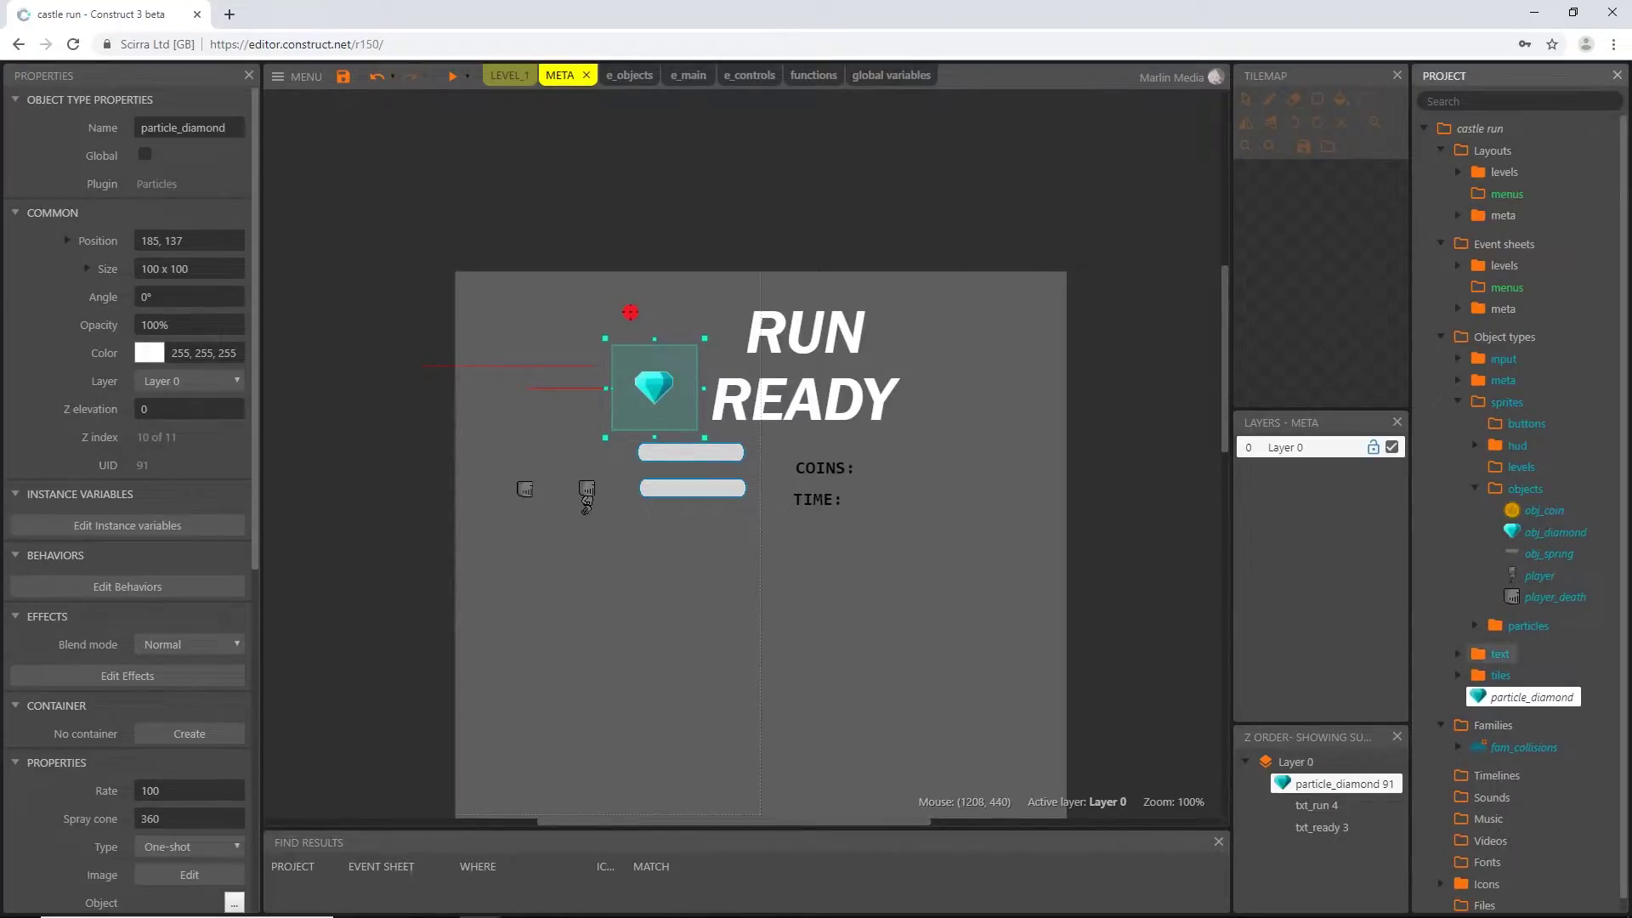
click(1475, 489)
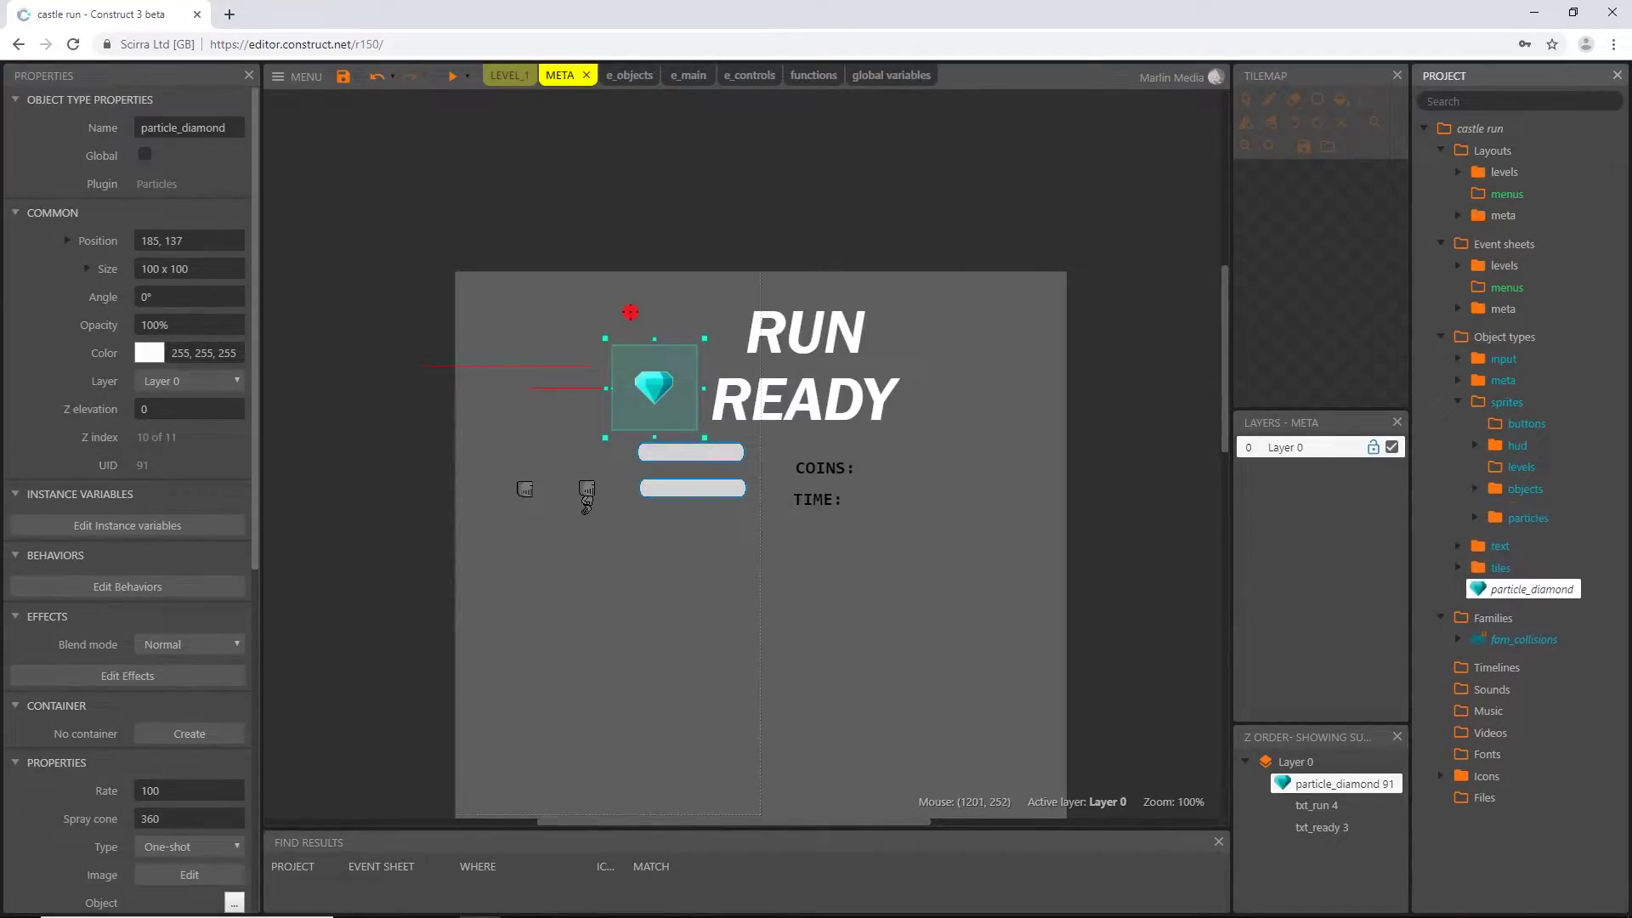
click(1474, 510)
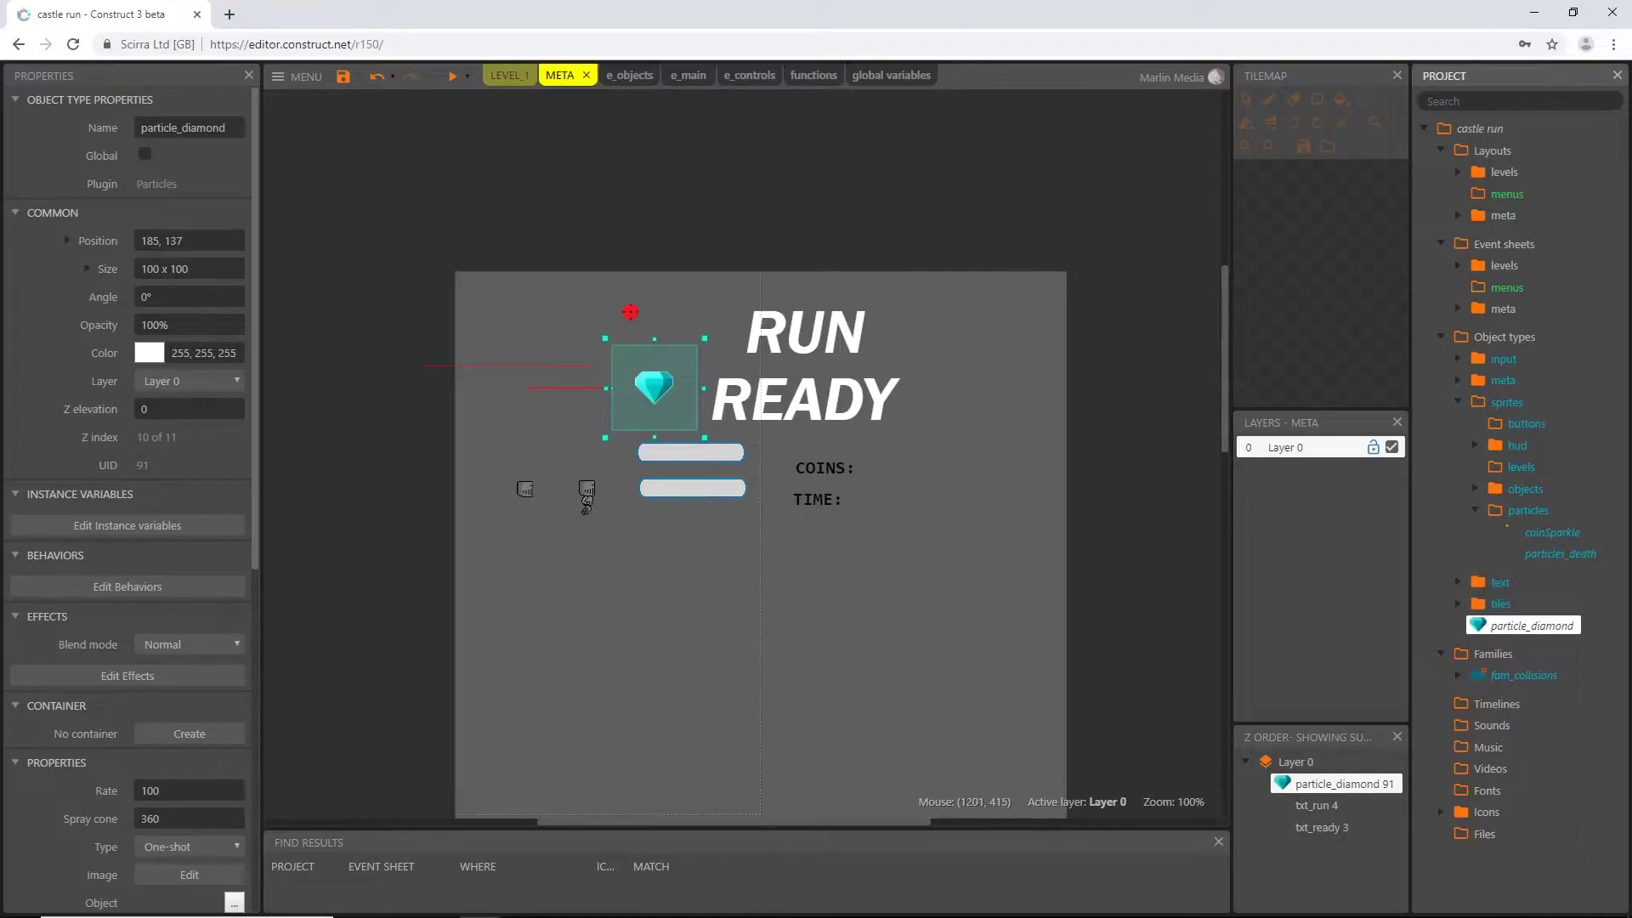
drag(1522, 626, 1506, 519)
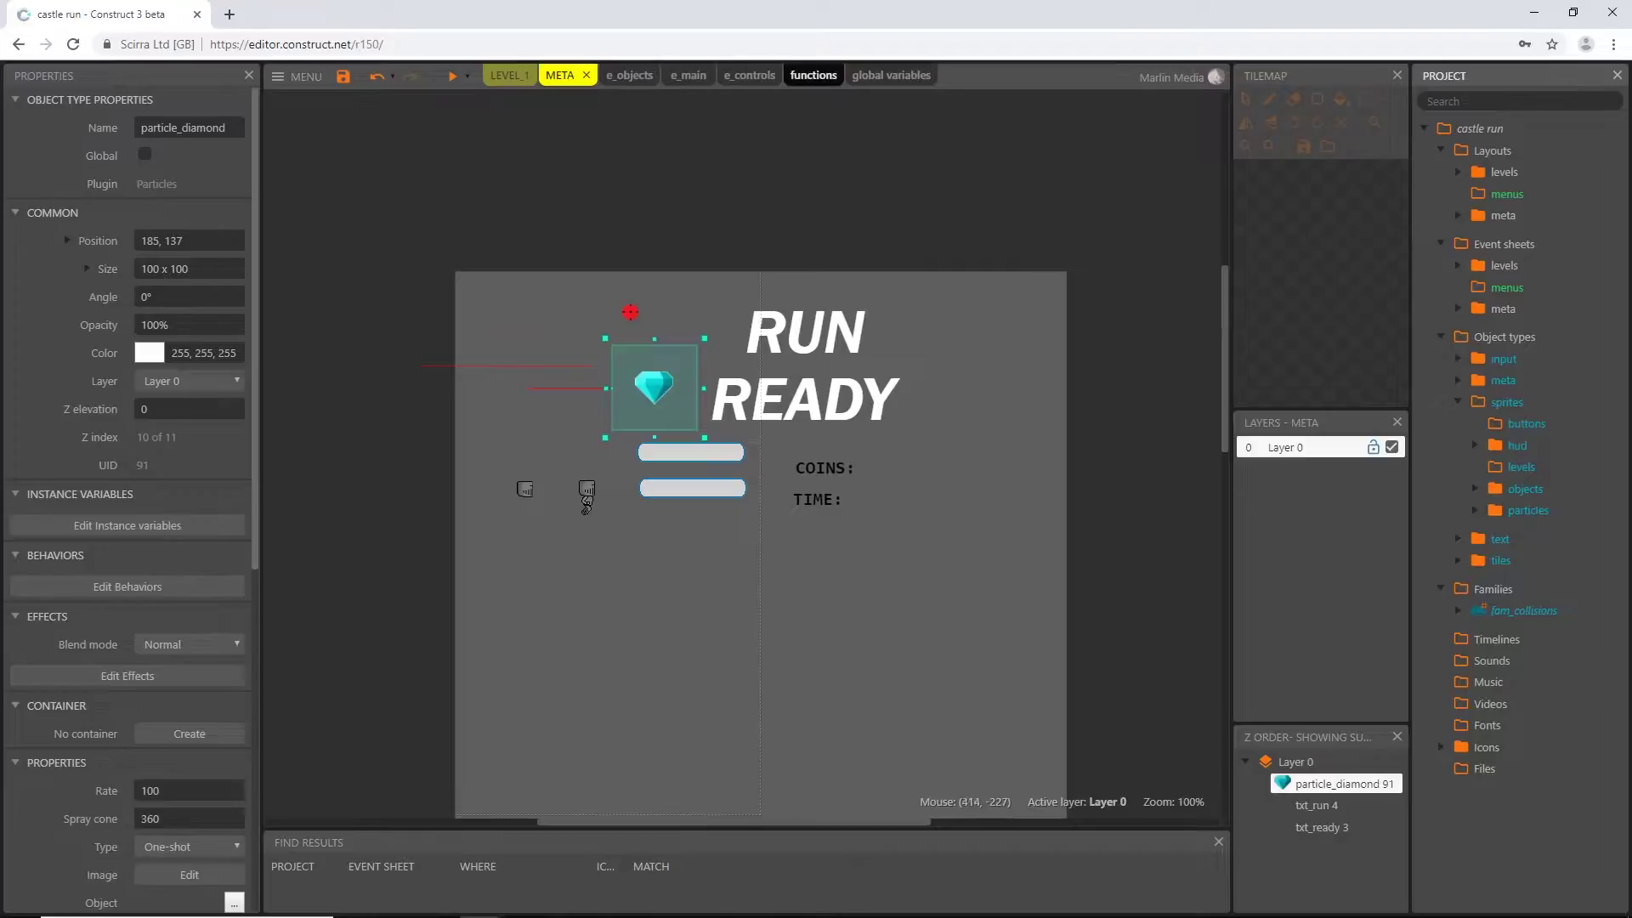
- Expand the Diamond group in the e_objects event sheet and open obj_diamond in the Animations Editor
click(629, 75)
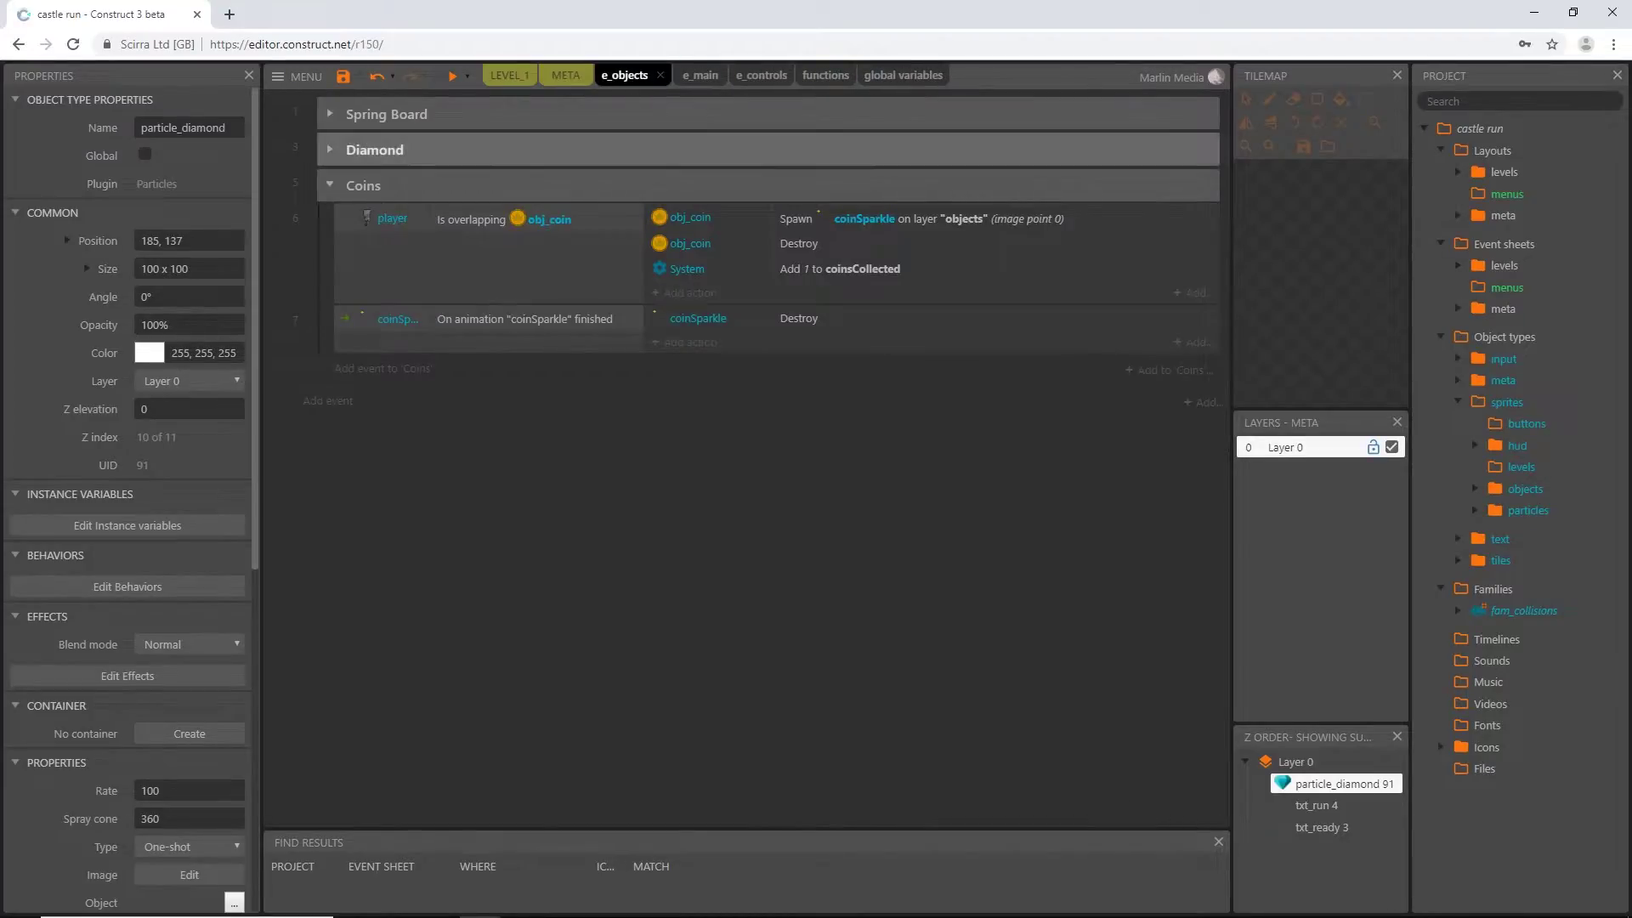
click(330, 148)
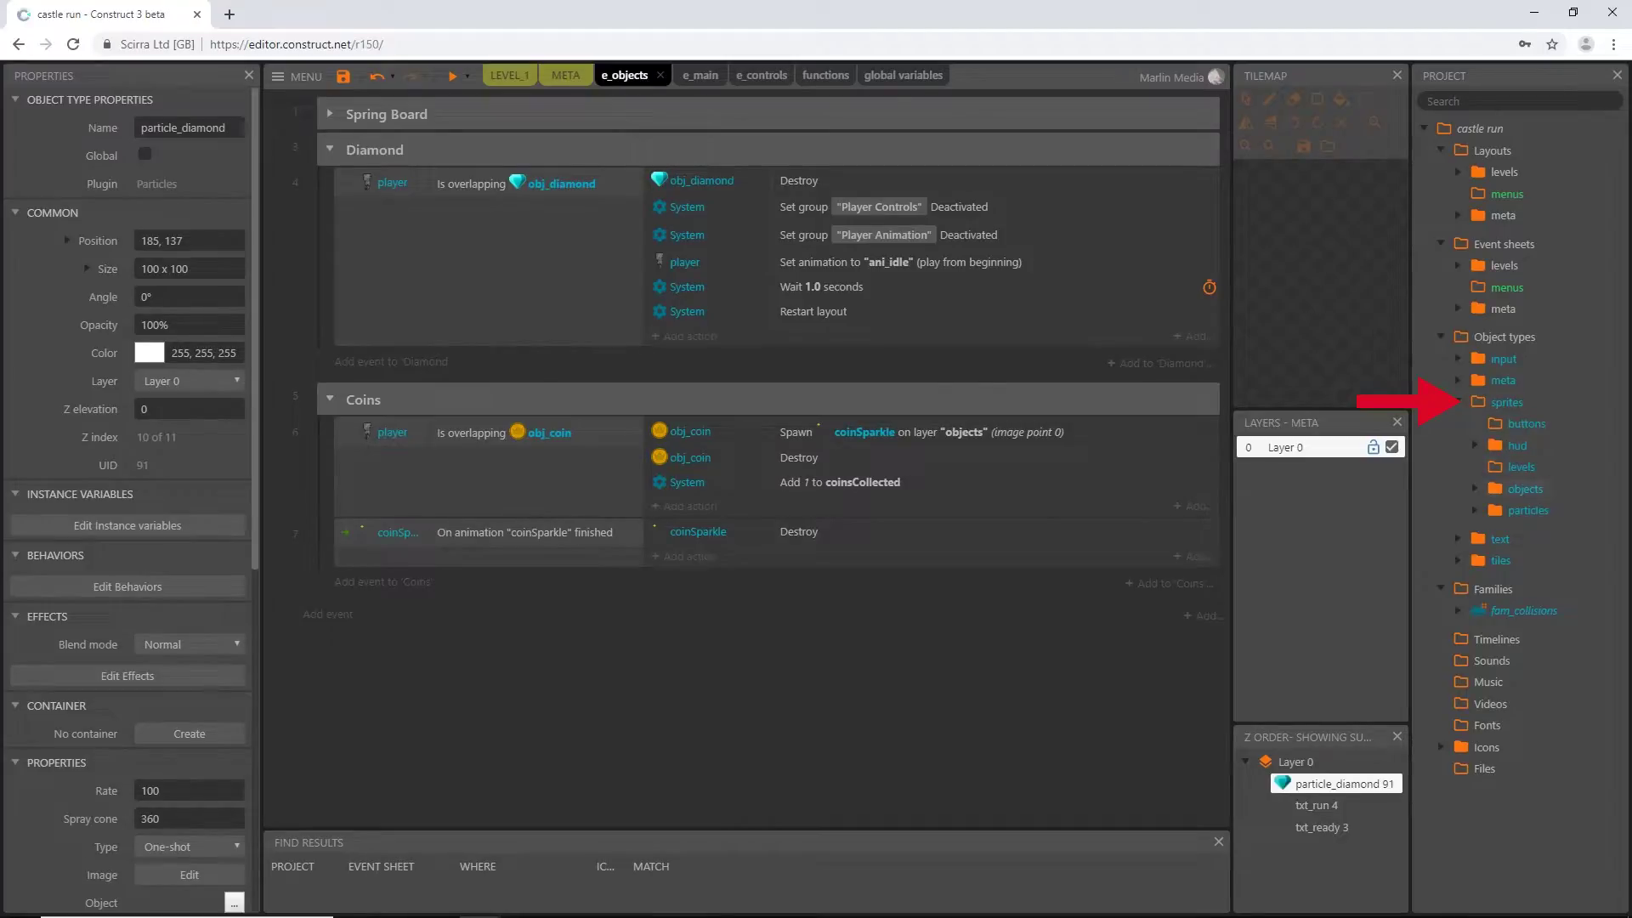
click(1475, 489)
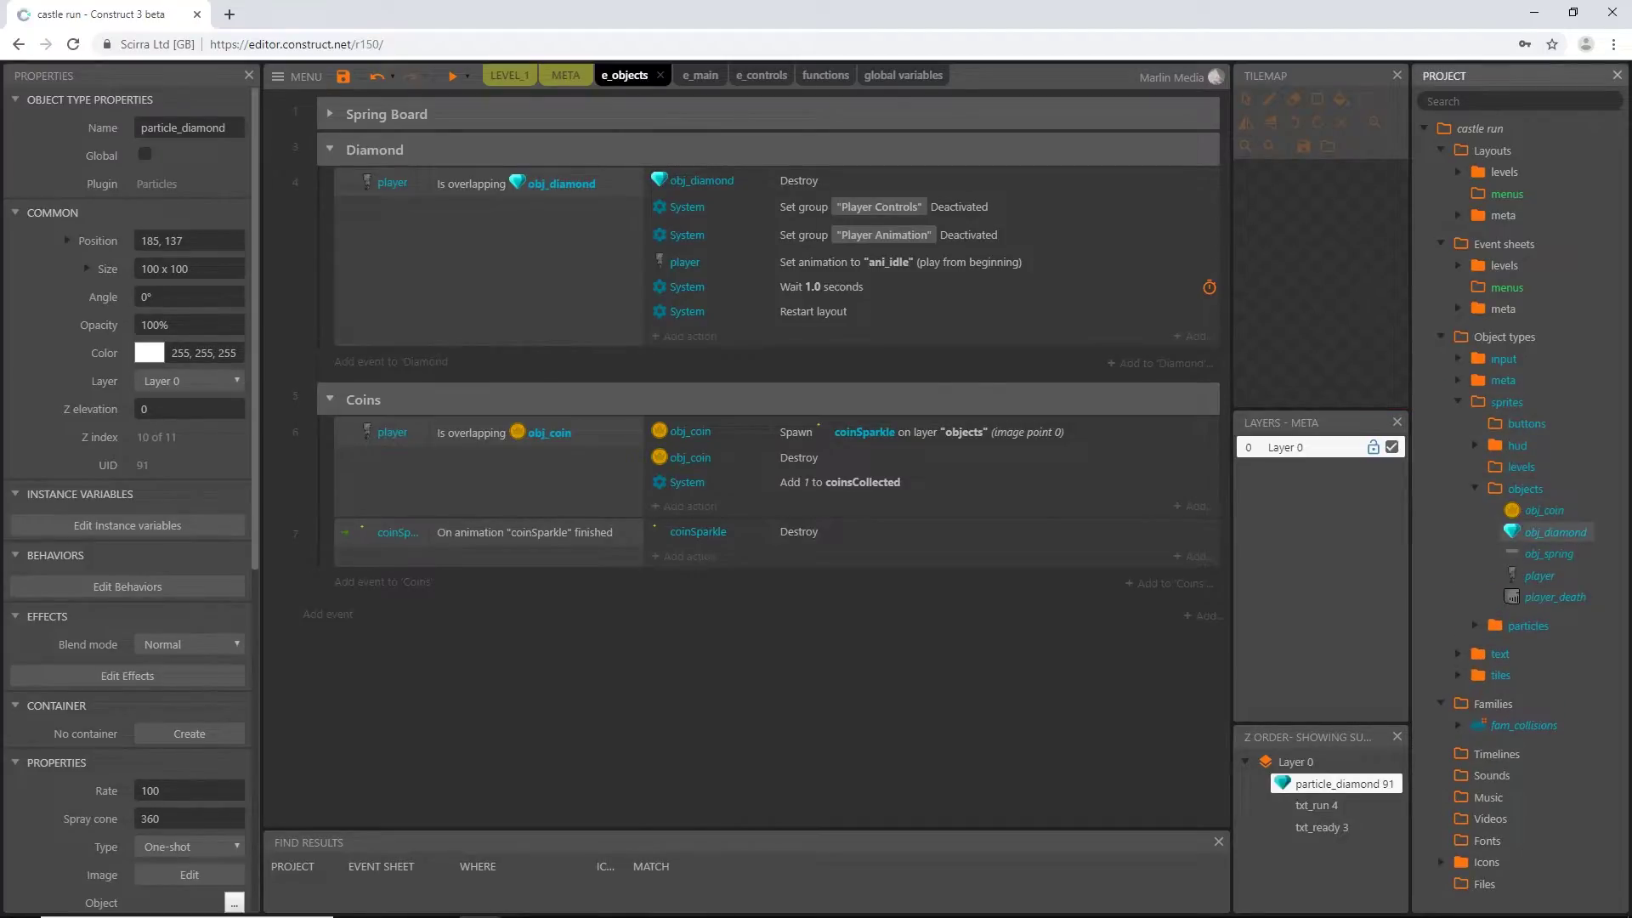
click(1555, 533)
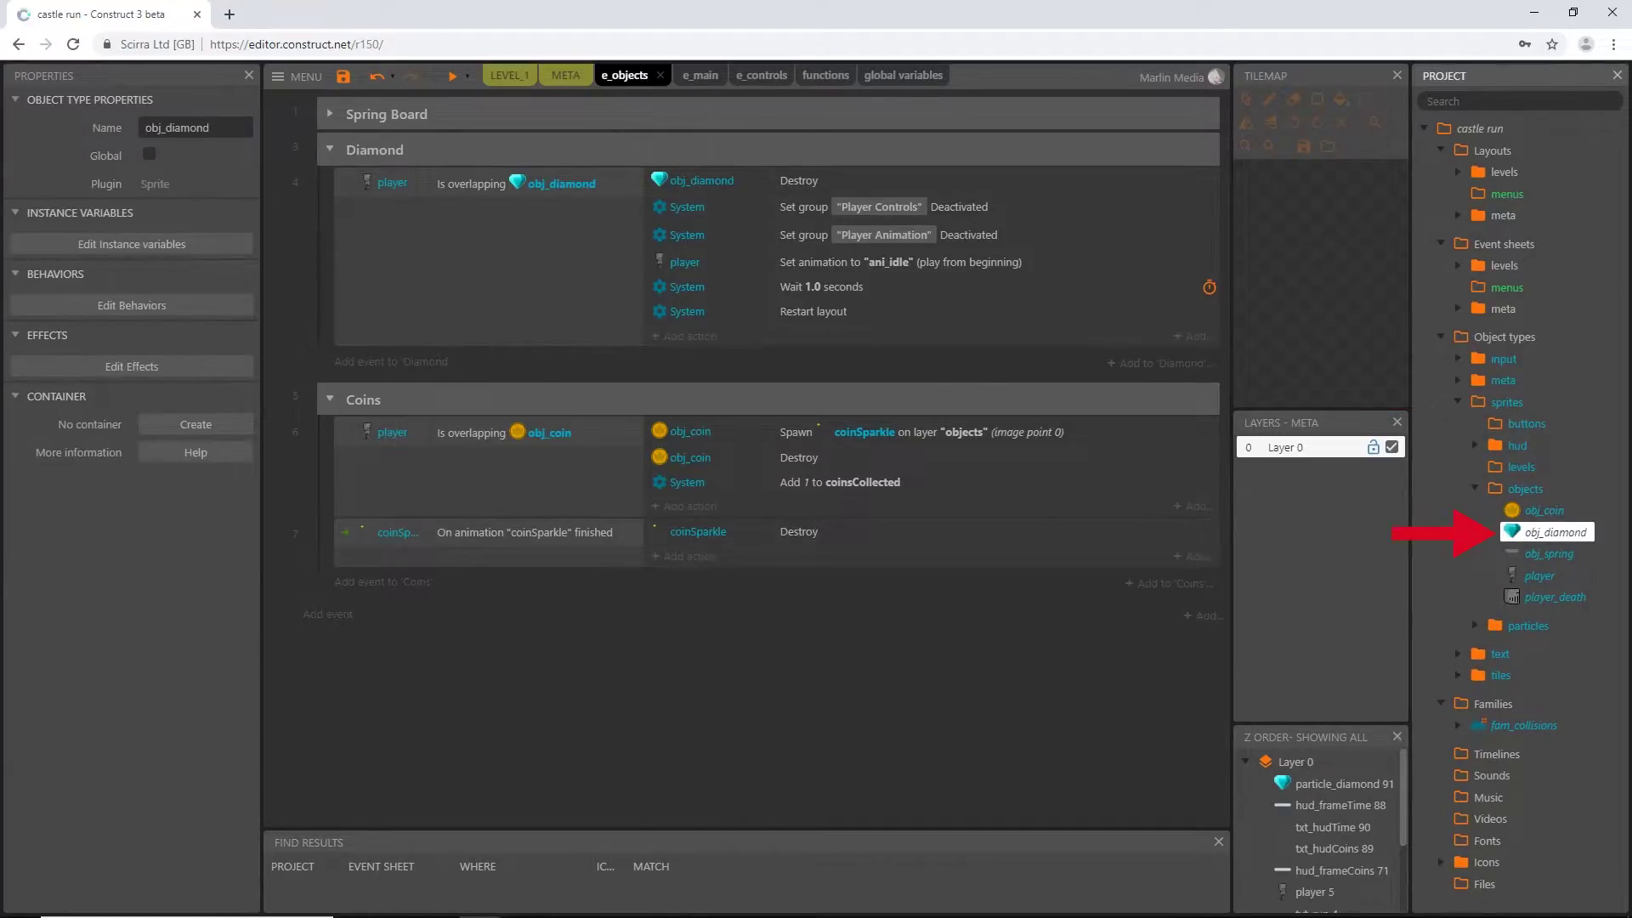
double_click(1556, 532)
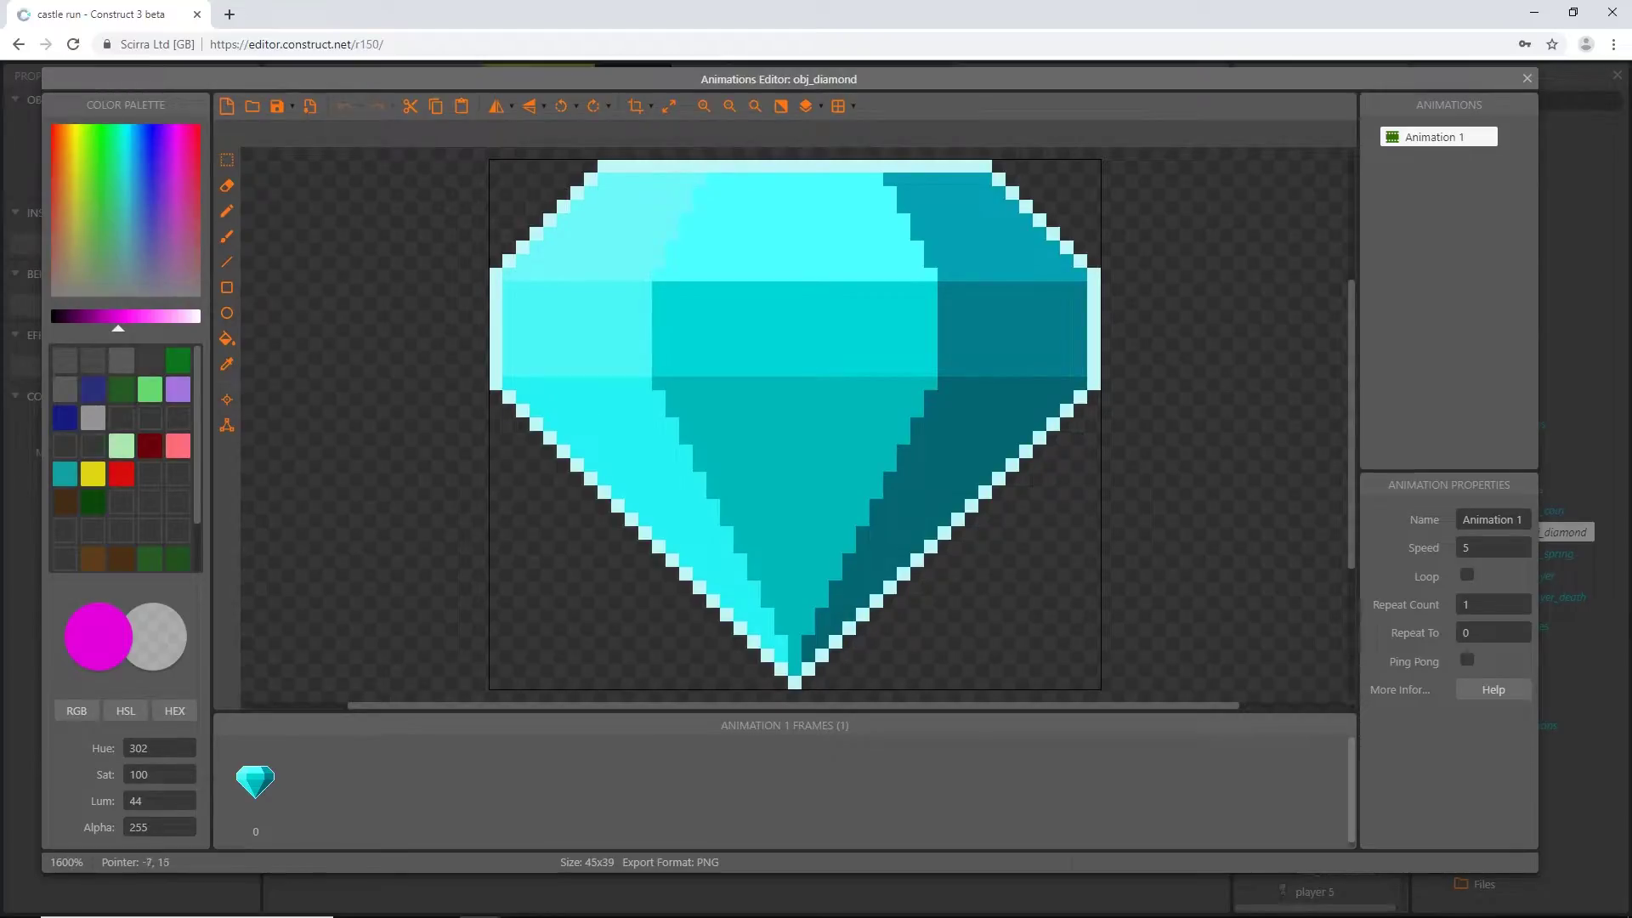
- Add a new image point to the obj_diamond sprite in addition to its origin
click(227, 400)
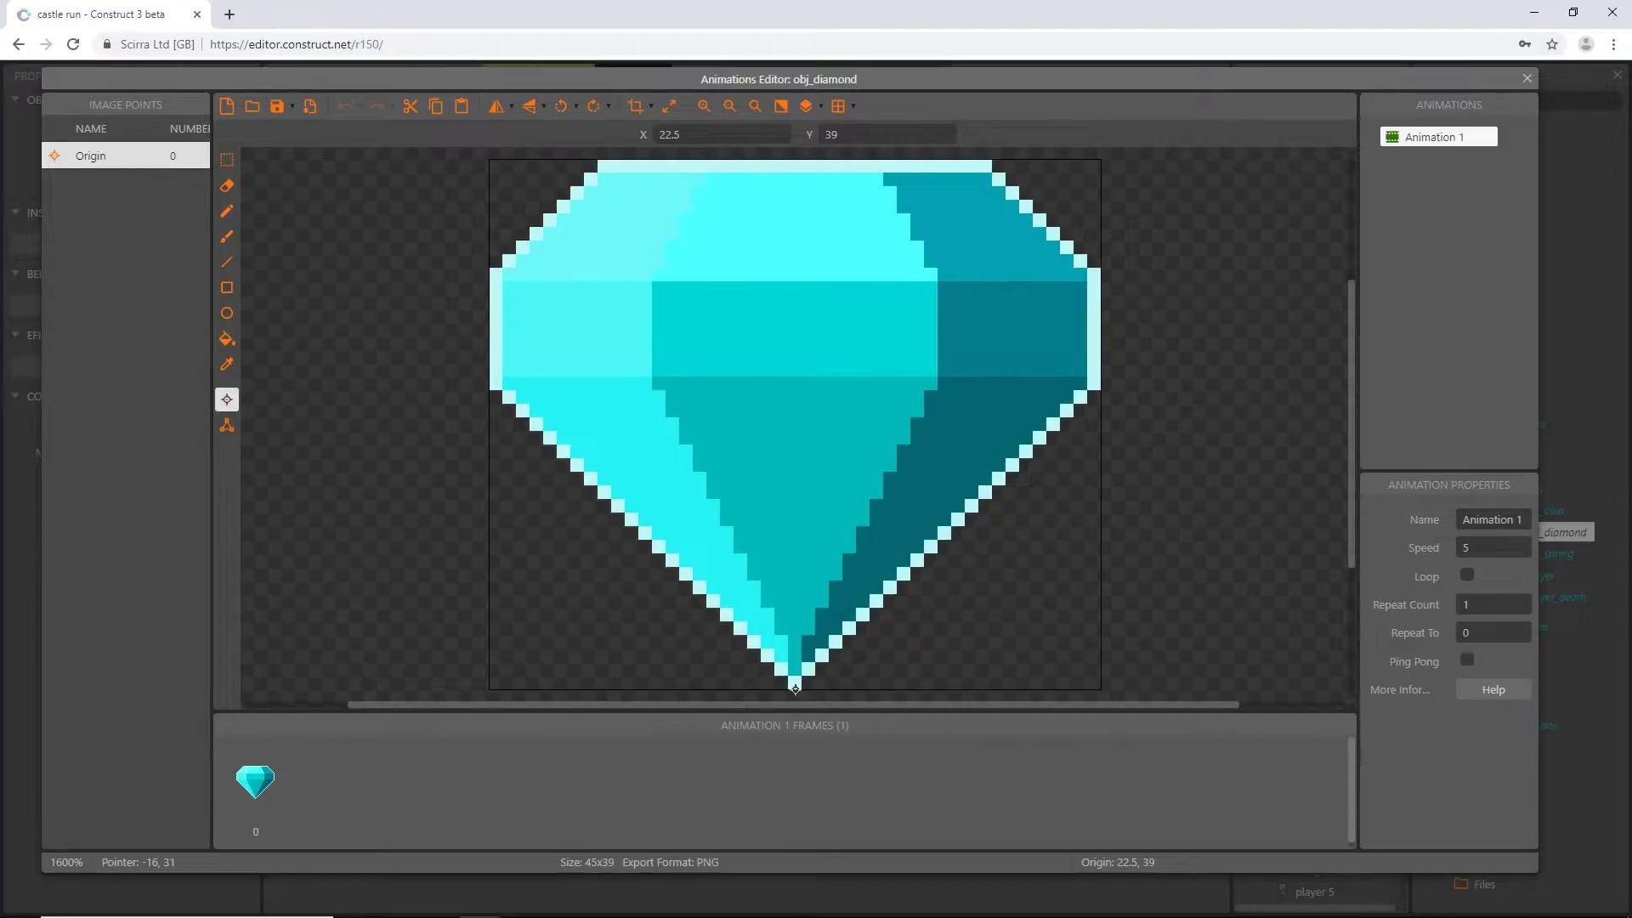
right_click(100, 160)
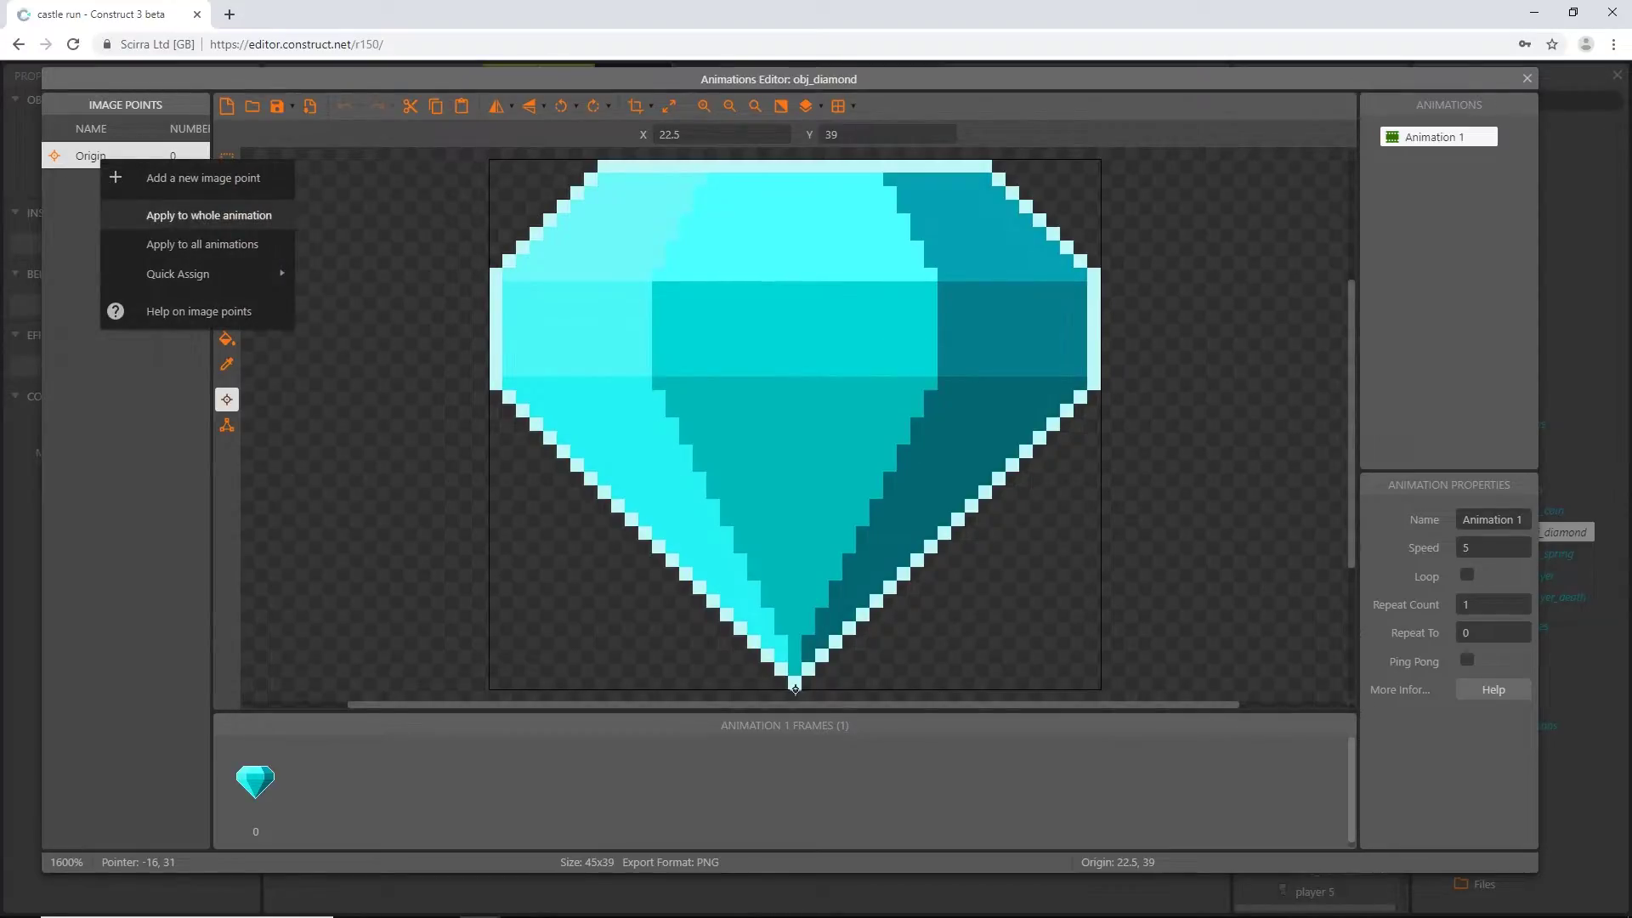
click(202, 178)
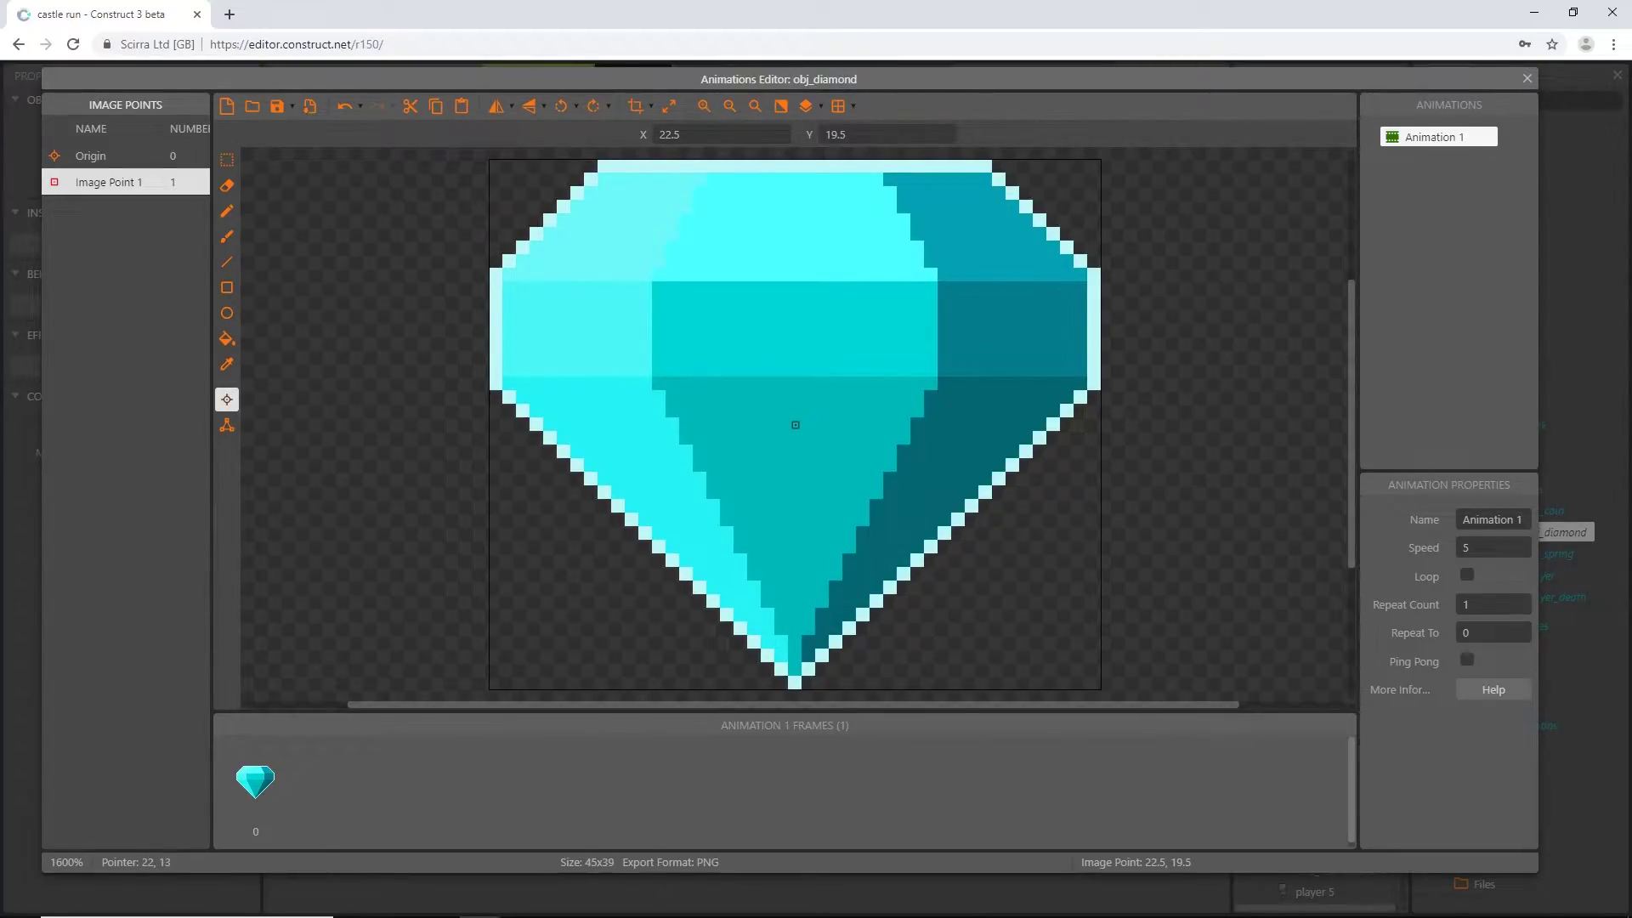
- Move Image Point 1 of obj_diamond up to the centre of the gem's middle band and close the Animations Editor
click(803, 349)
click(791, 347)
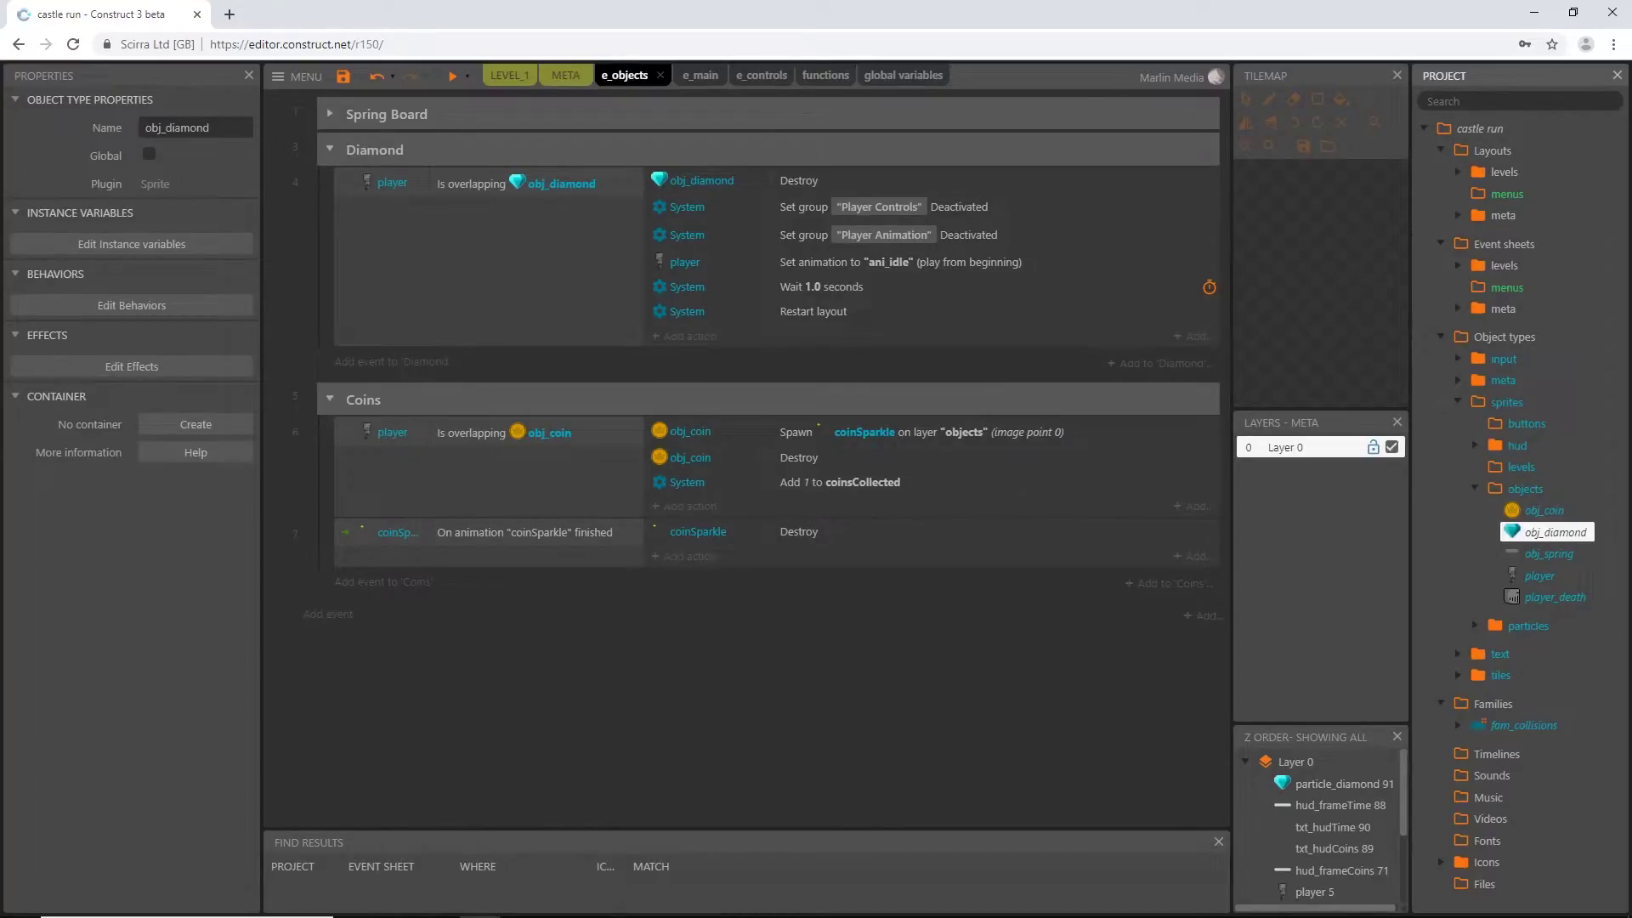
double_click(1555, 532)
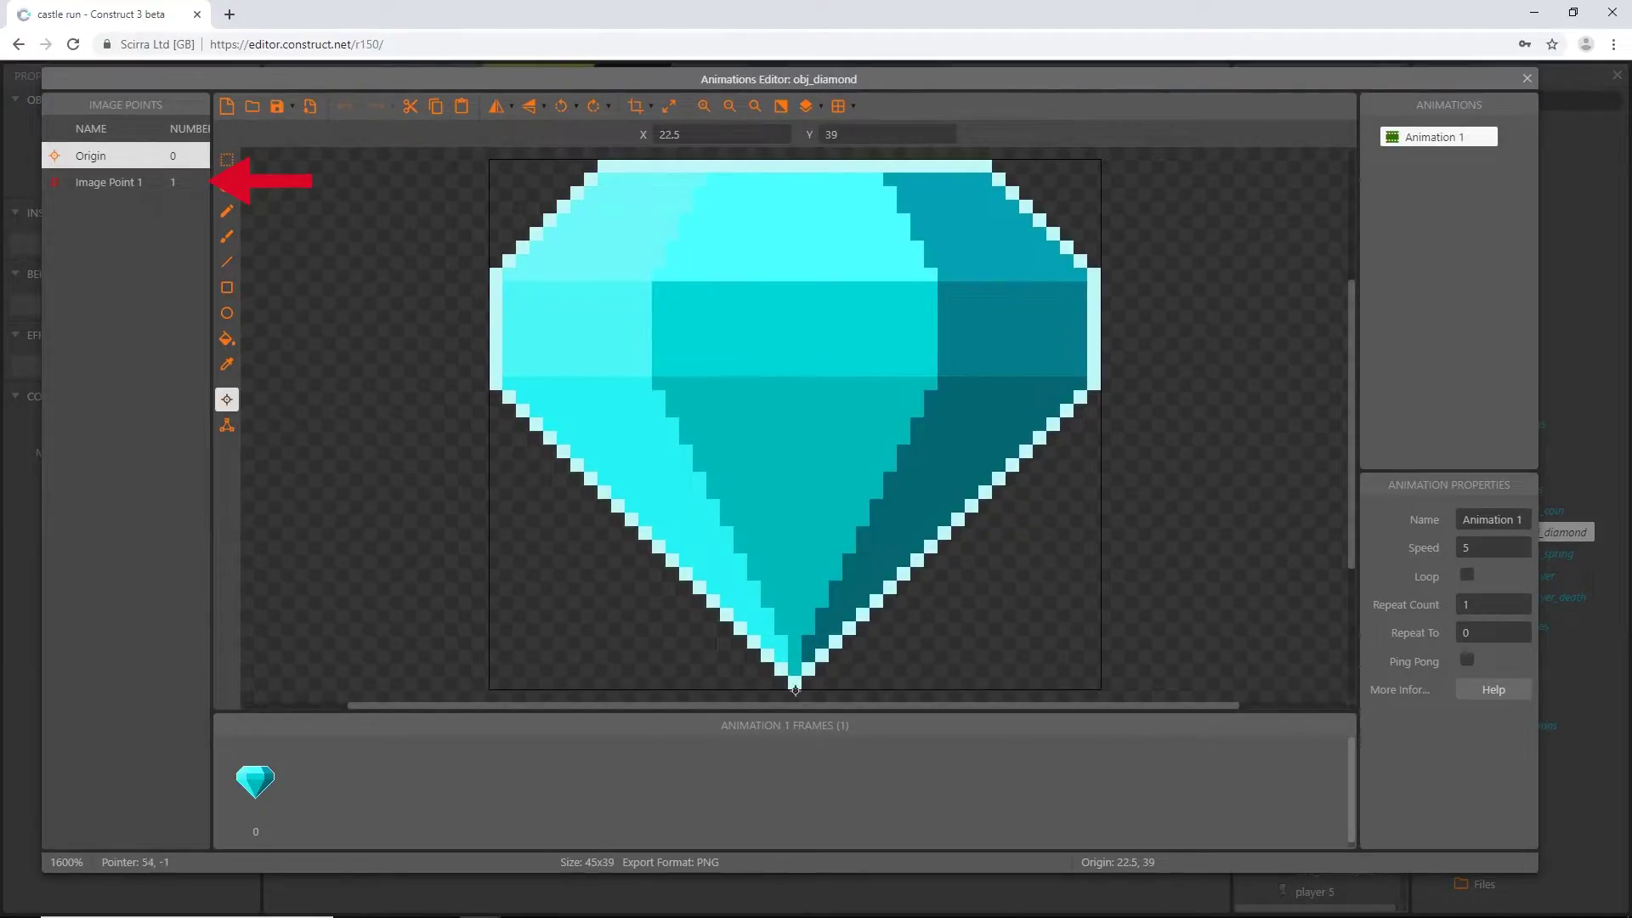
click(1528, 78)
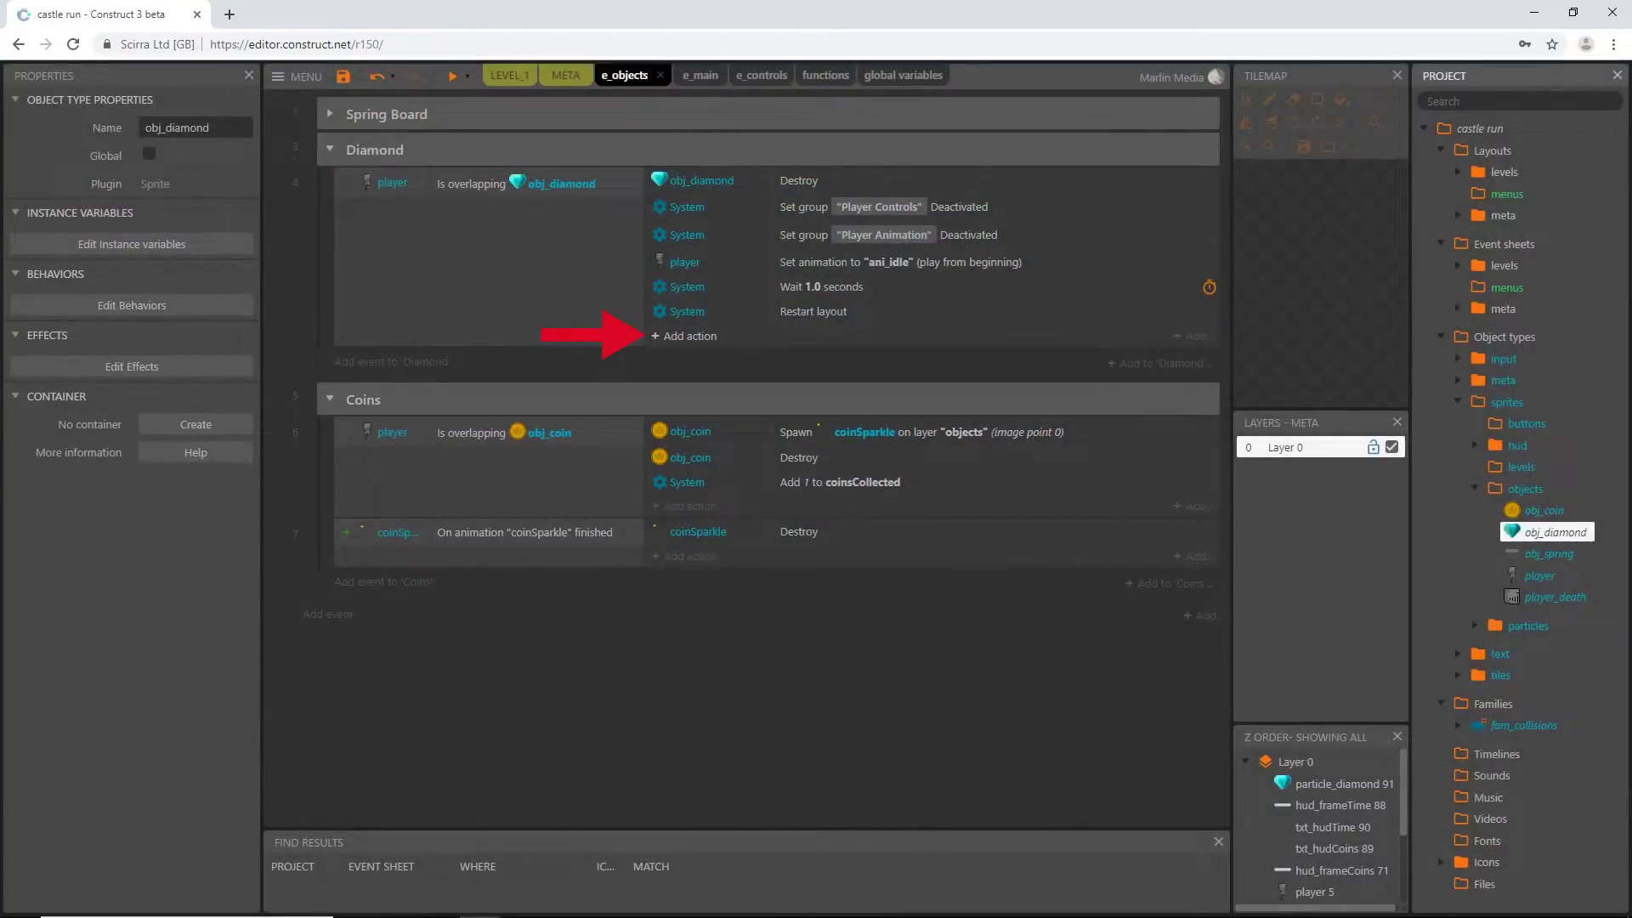
- Add a Spawn another object action for obj_diamond to the player-overlapping-diamond event in the Diamond group
click(690, 337)
double_click(1185, 427)
double_click(1184, 425)
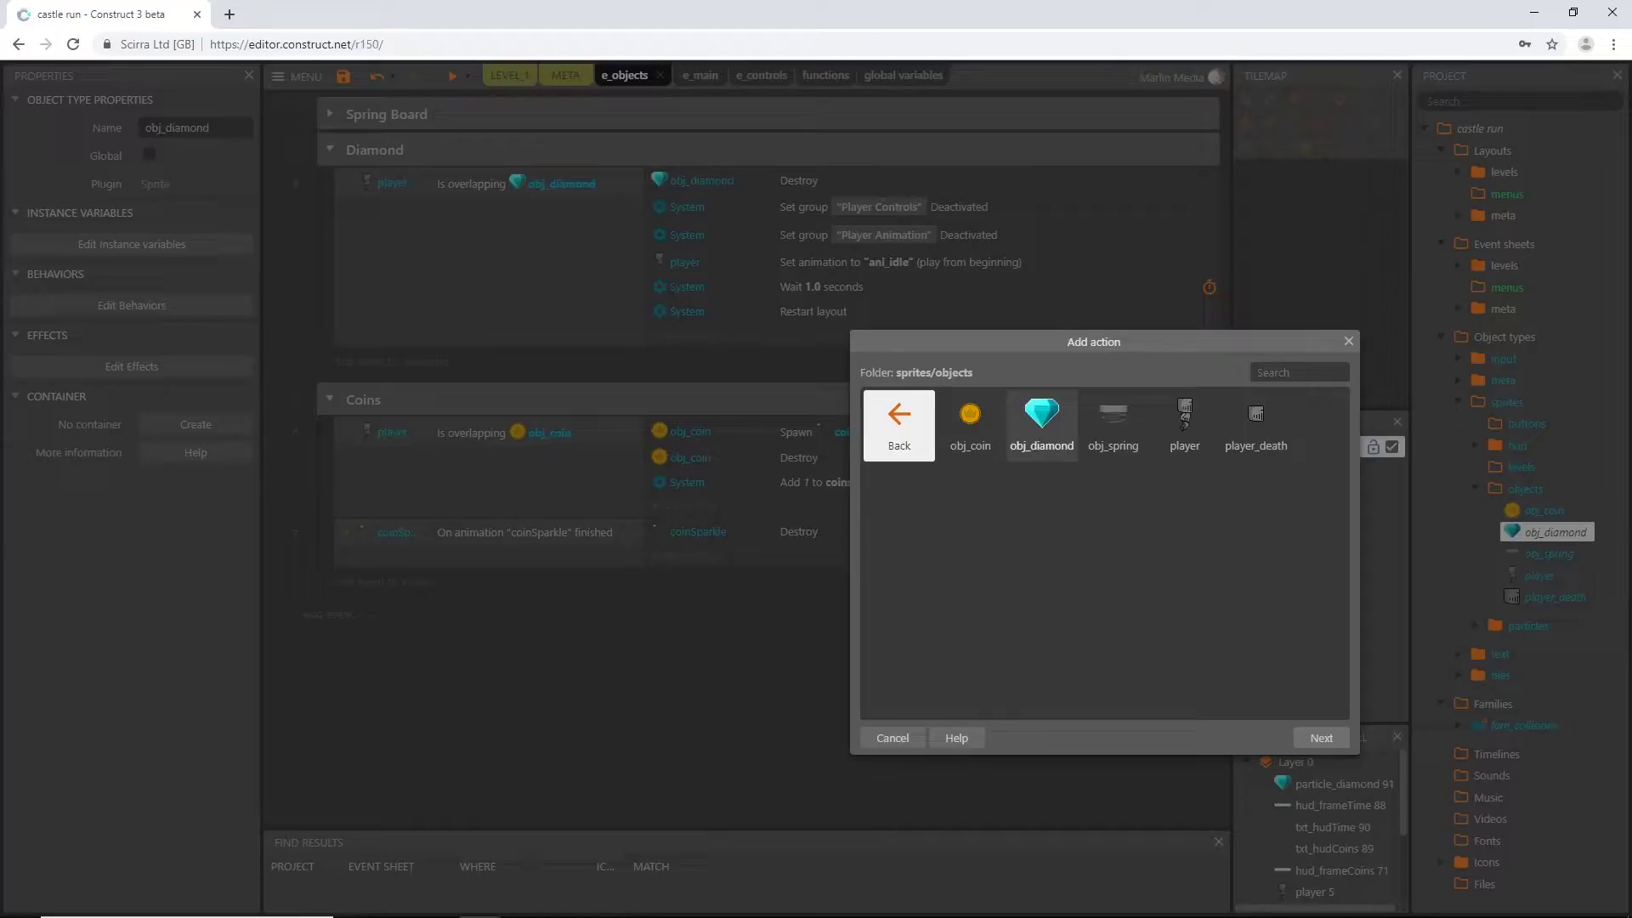
double_click(1041, 420)
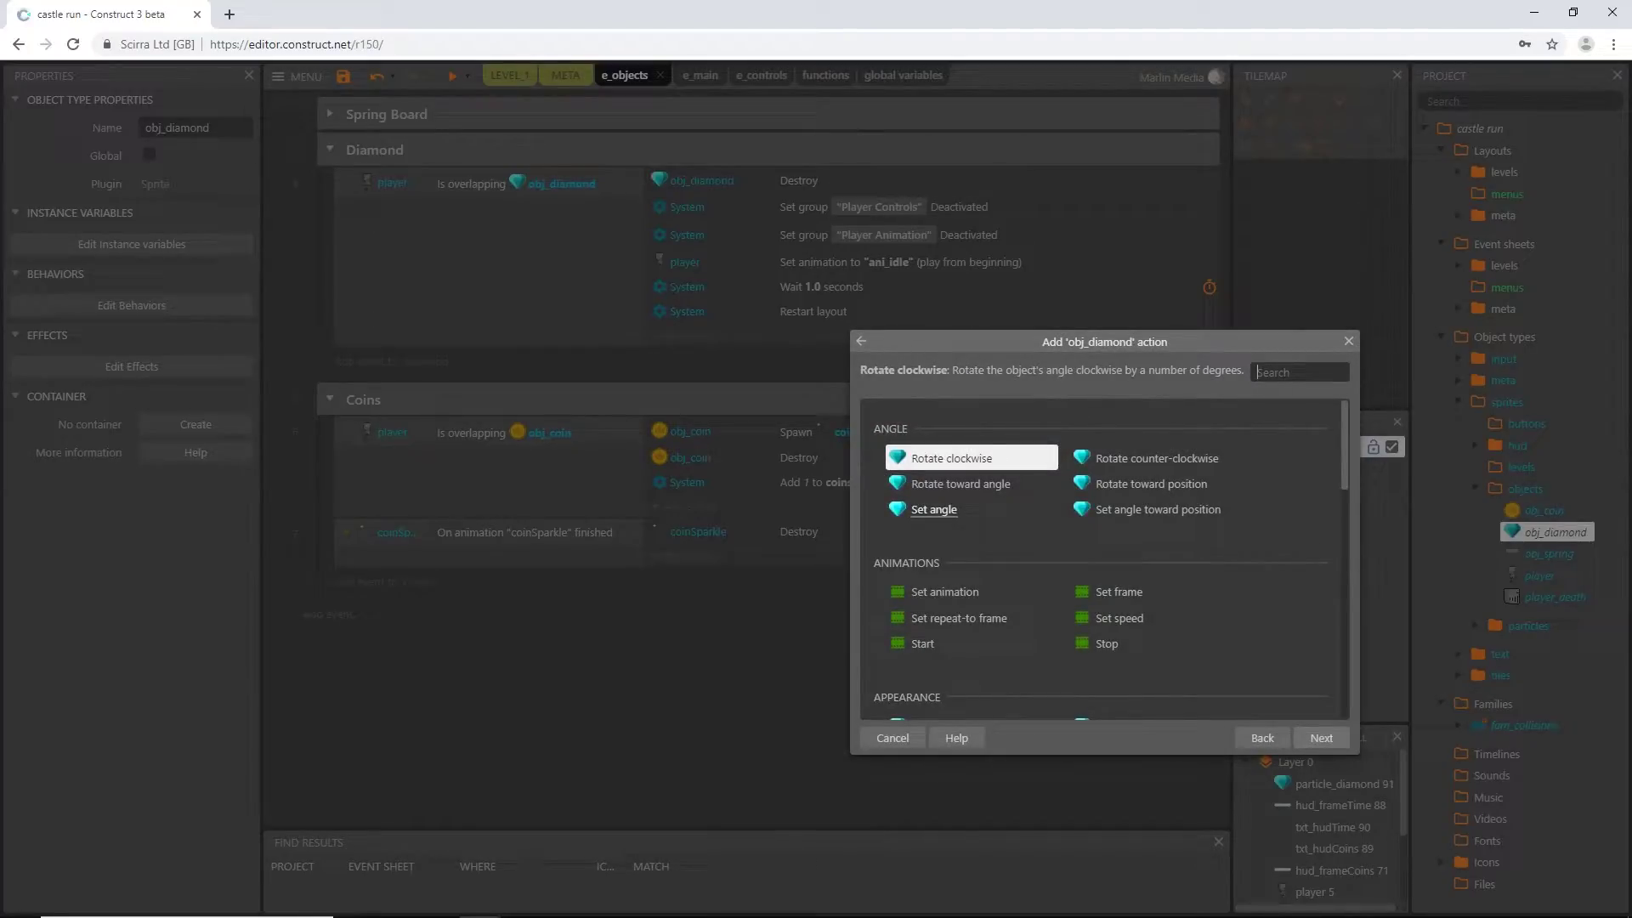
text(spaw)
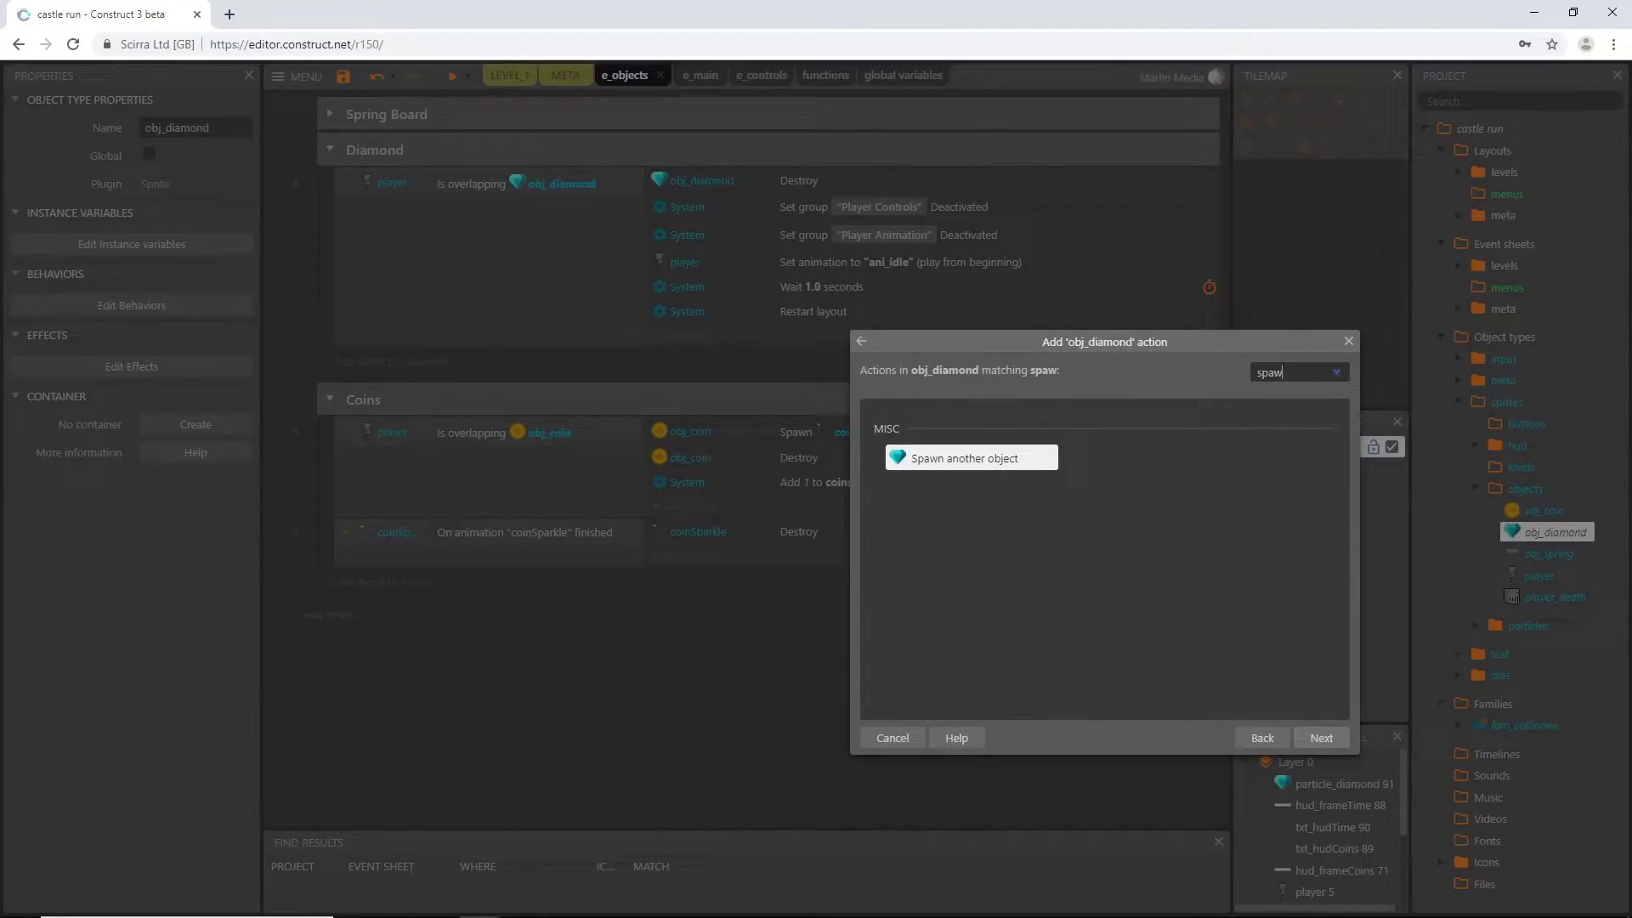
key(Return)
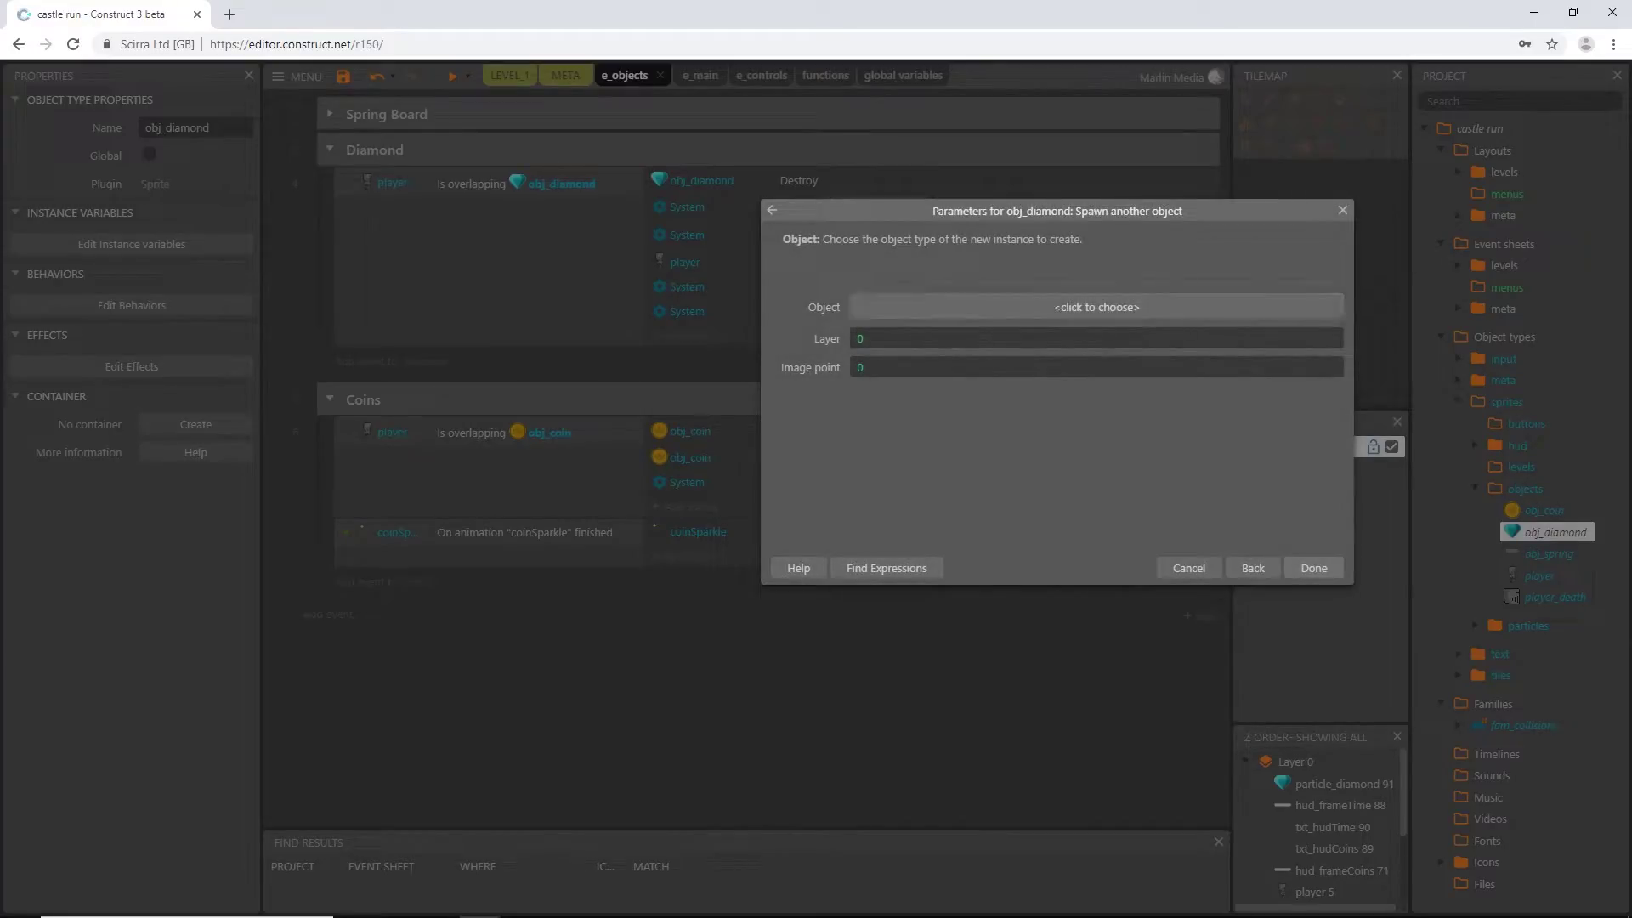
- Choose particle_diamond as the object the action spawns
click(1097, 307)
scroll(821, 476, down, 2)
scroll(821, 536, down, 1)
scroll(821, 536, up, 4)
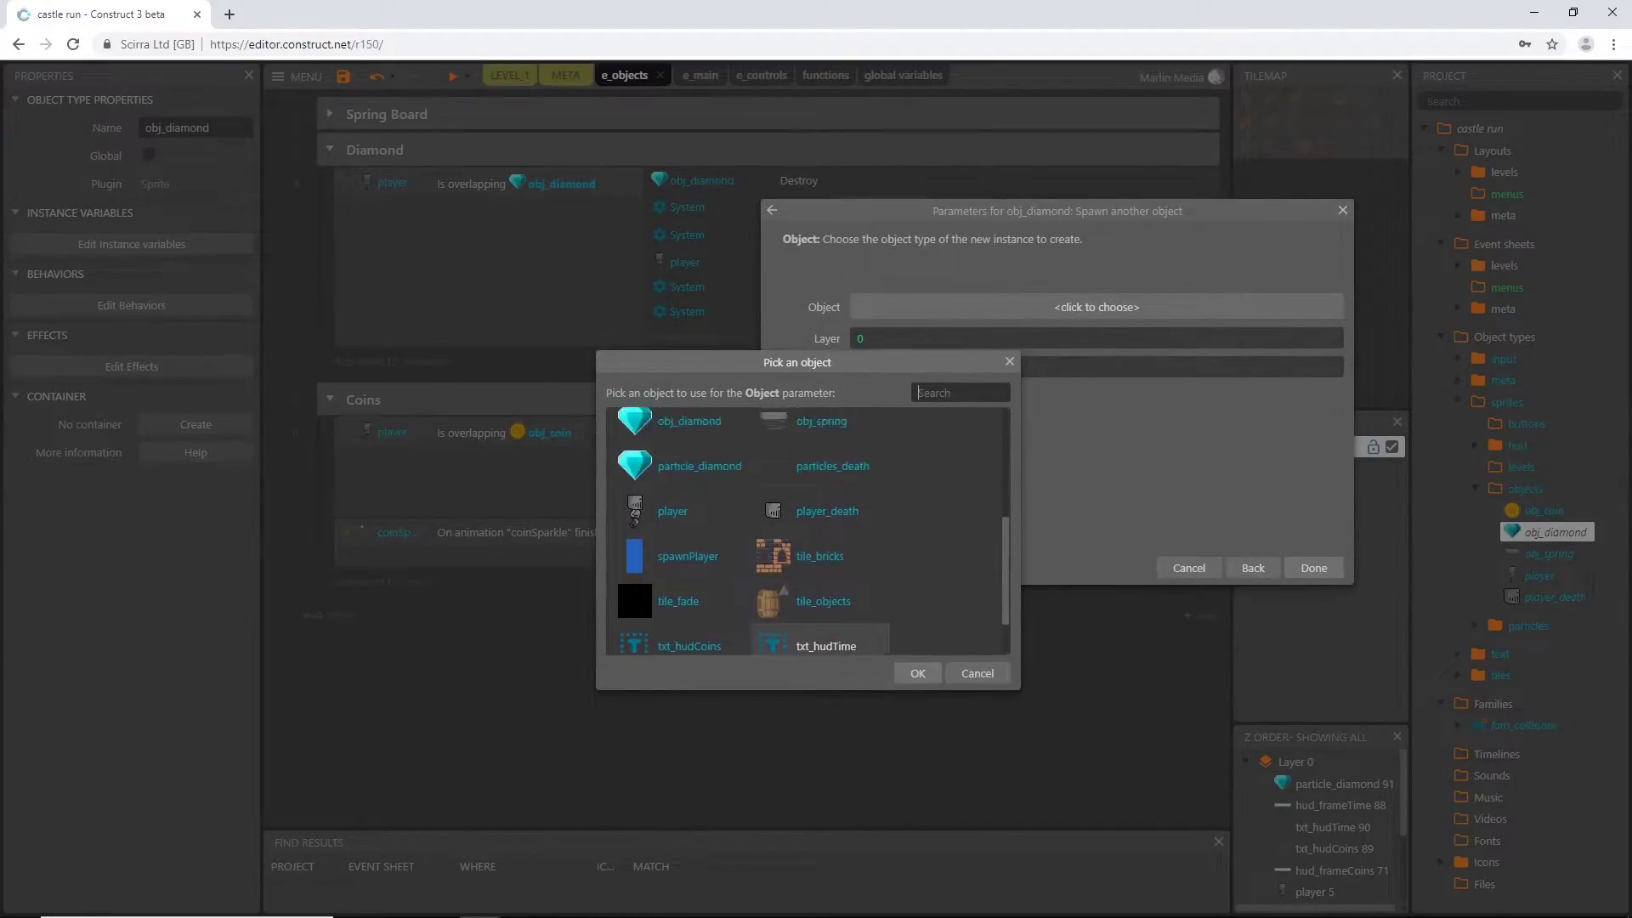
click(680, 572)
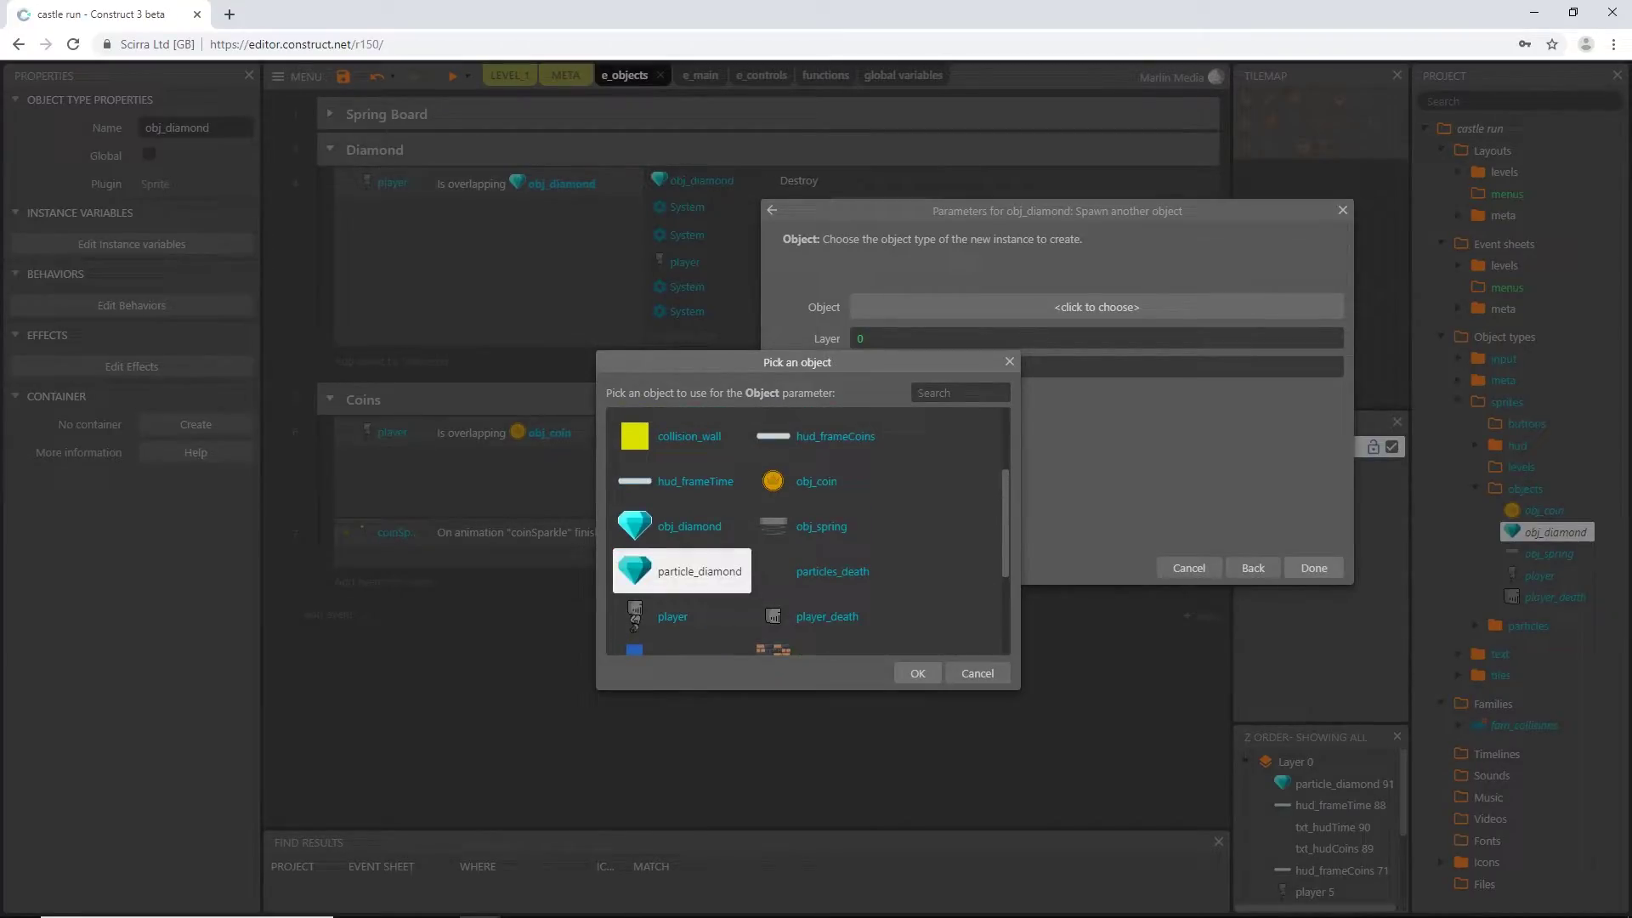
click(917, 673)
- Set the spawn layer to "objects" and the image point to 1, and confirm the action
key(Tab)
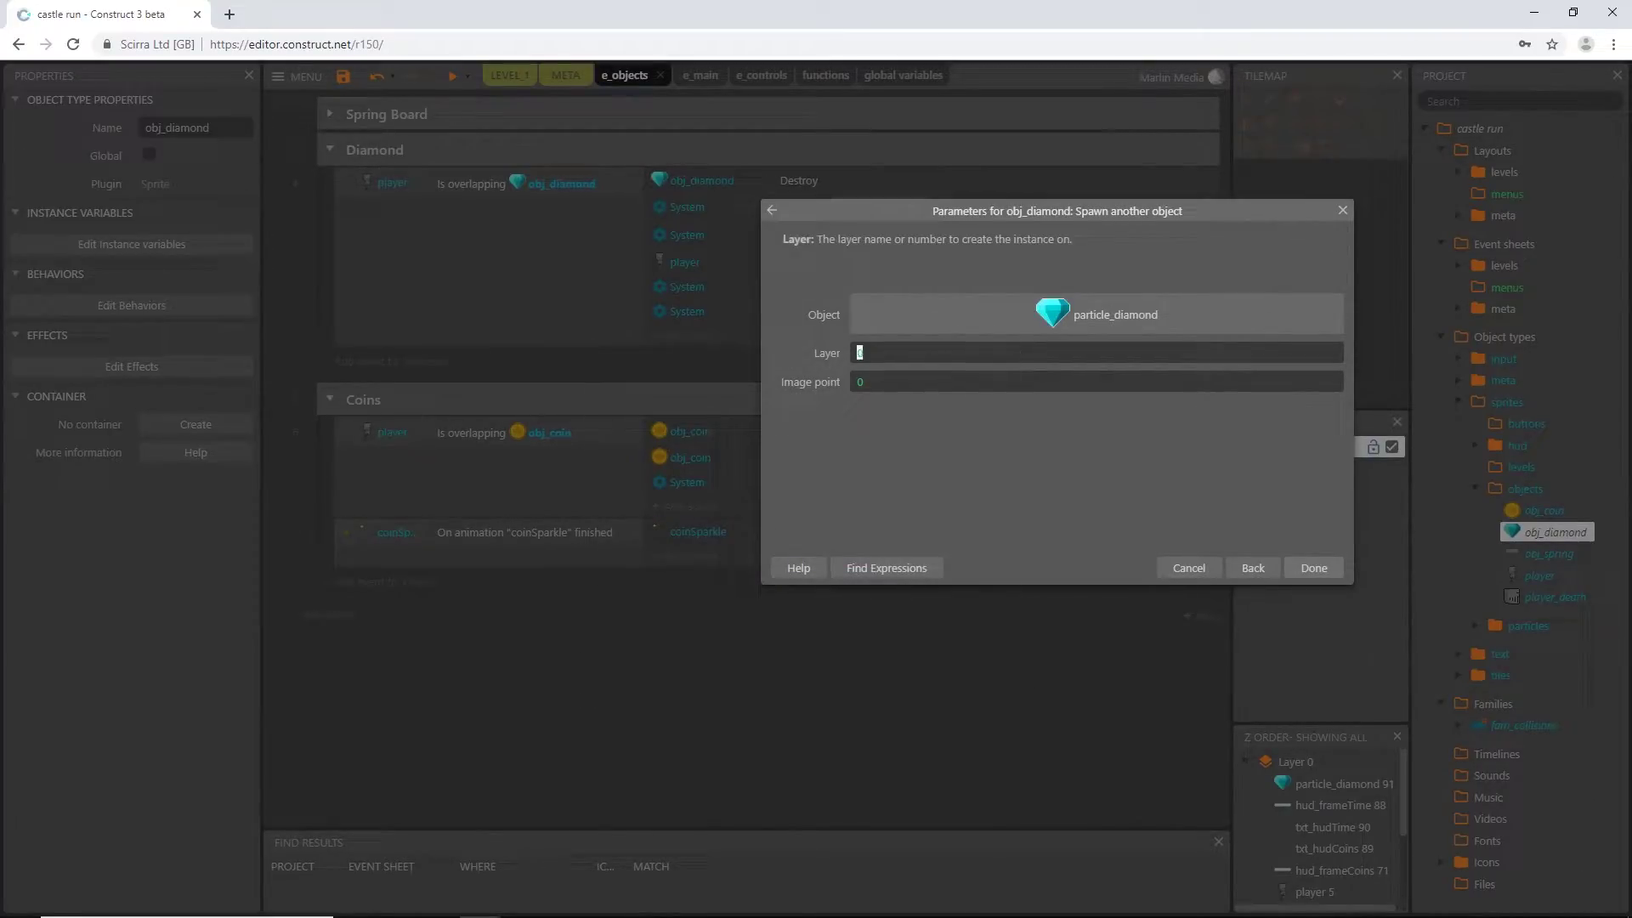
text("o)
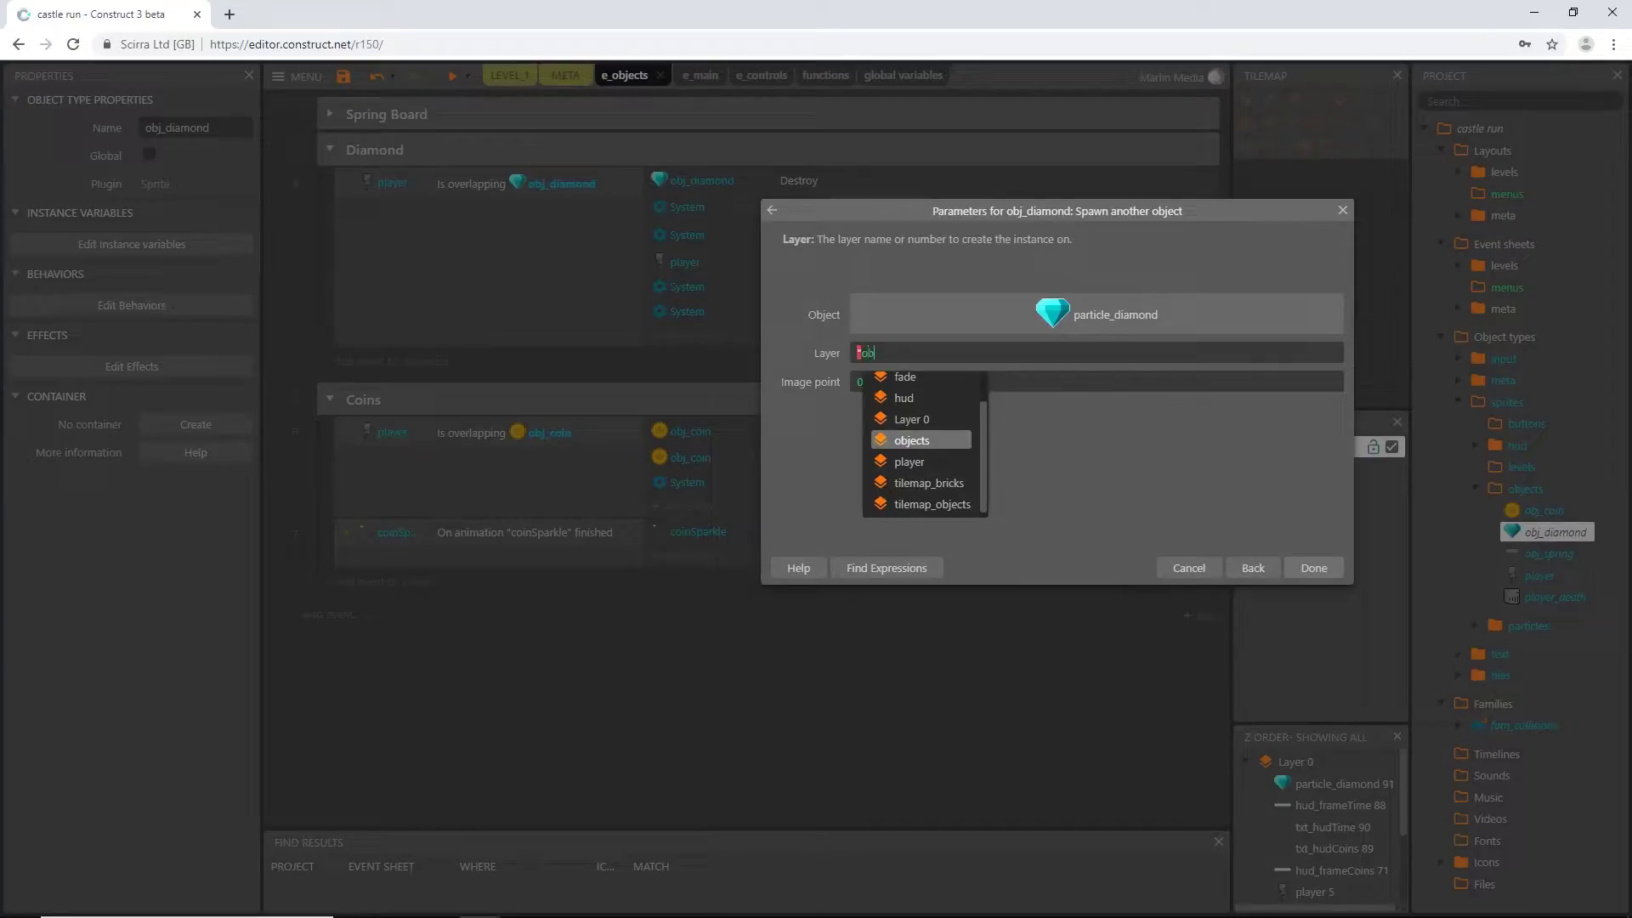
text(b)
key(Tab)
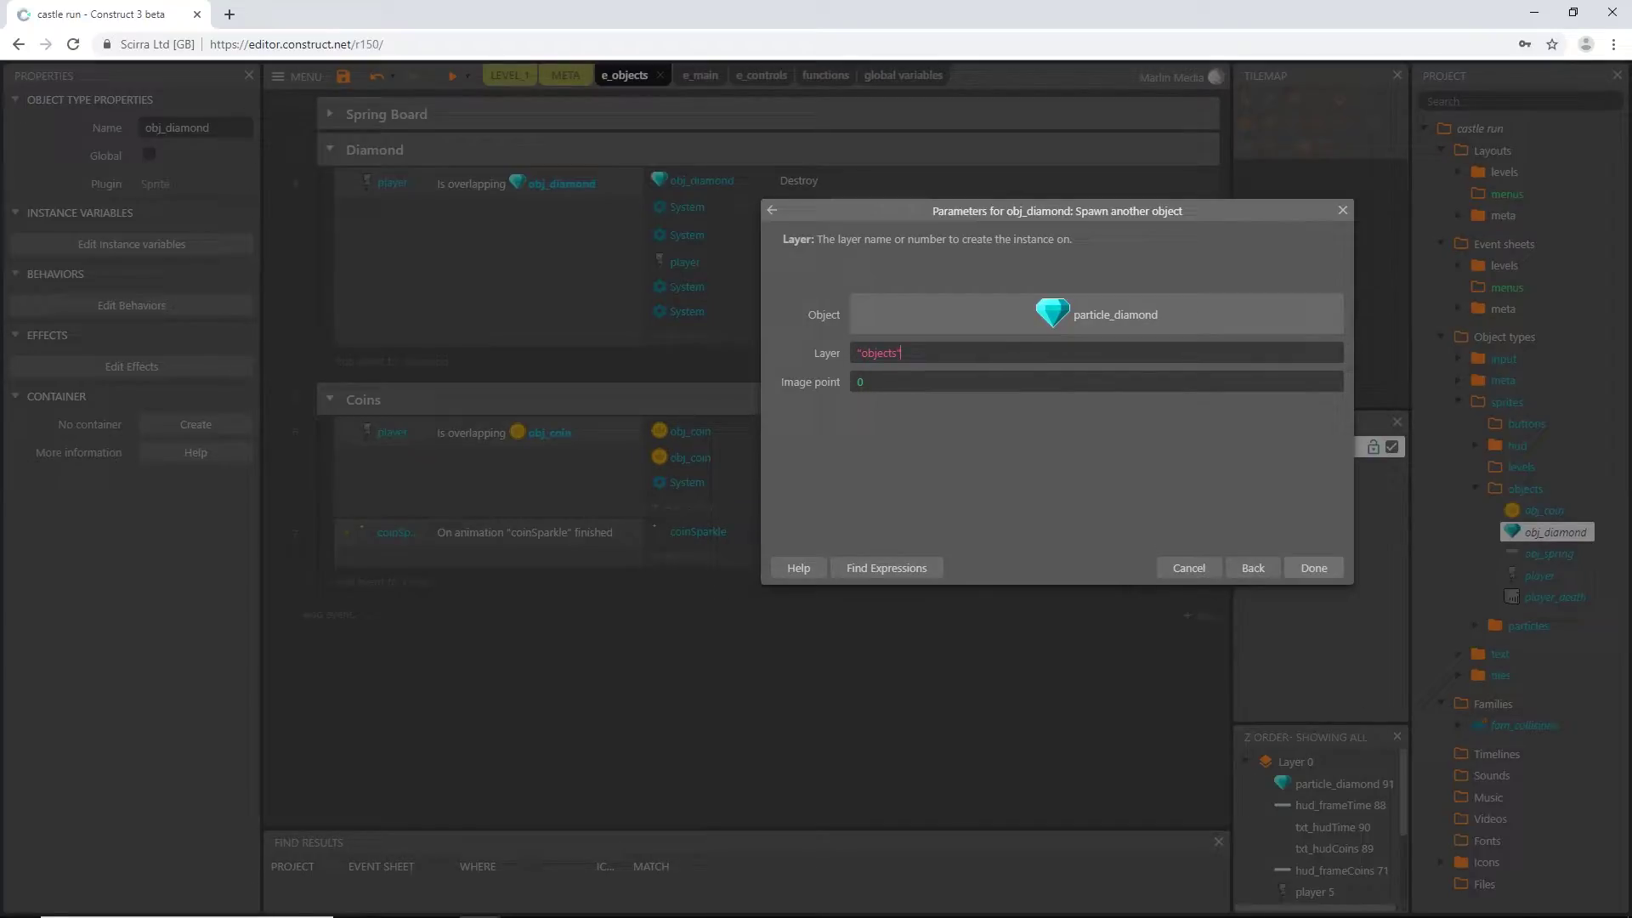
key(Tab)
text(1)
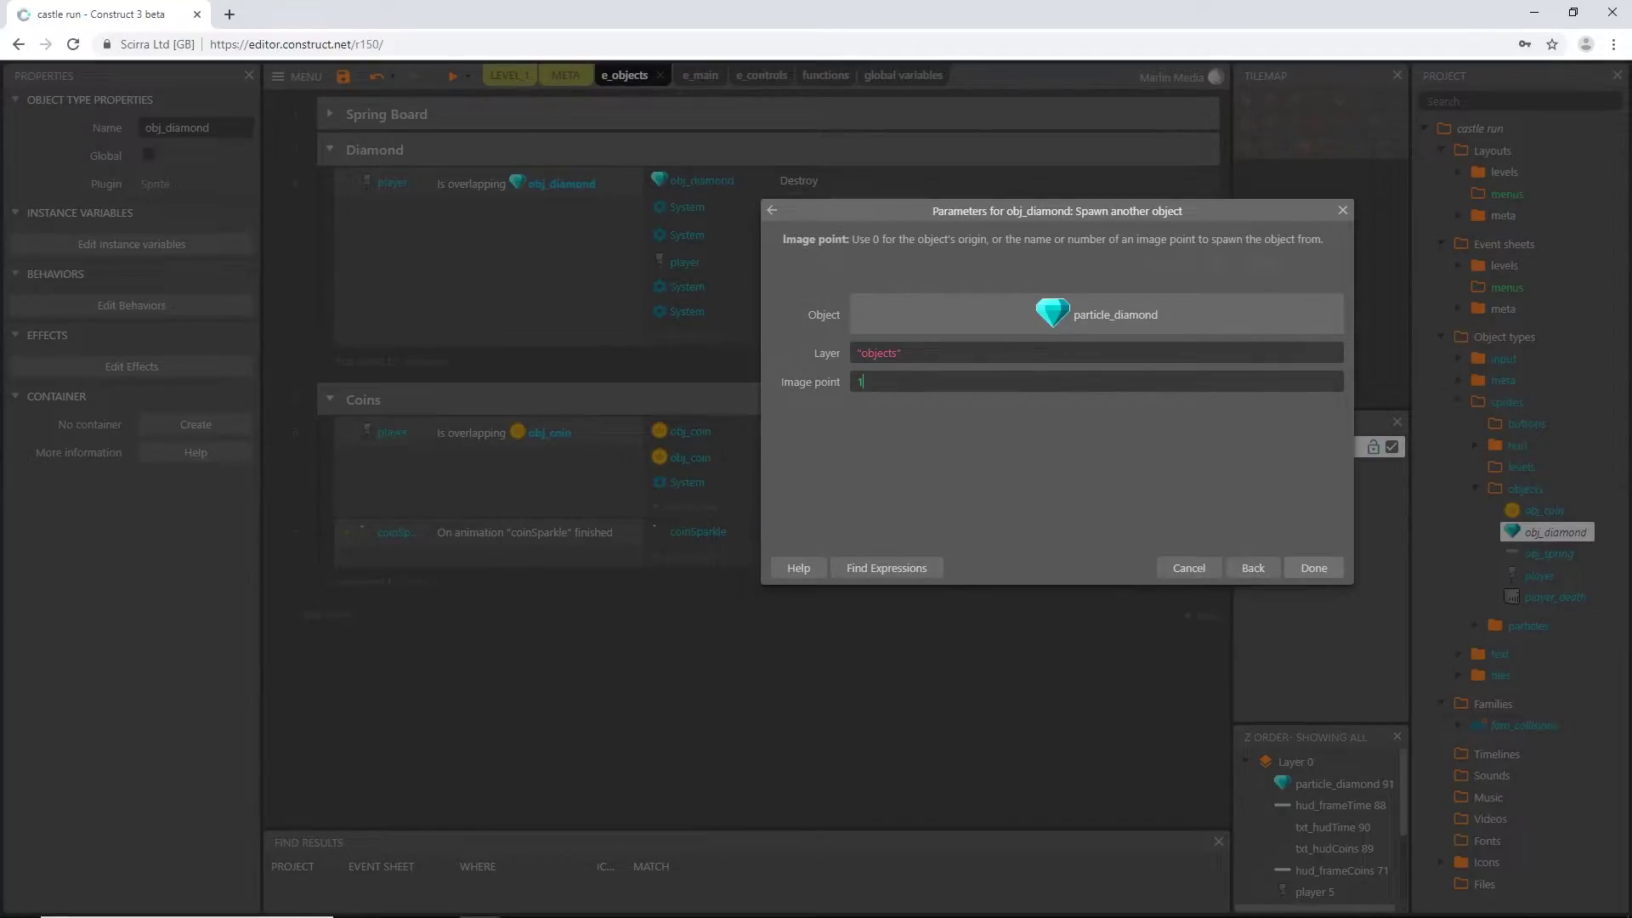
key(Return)
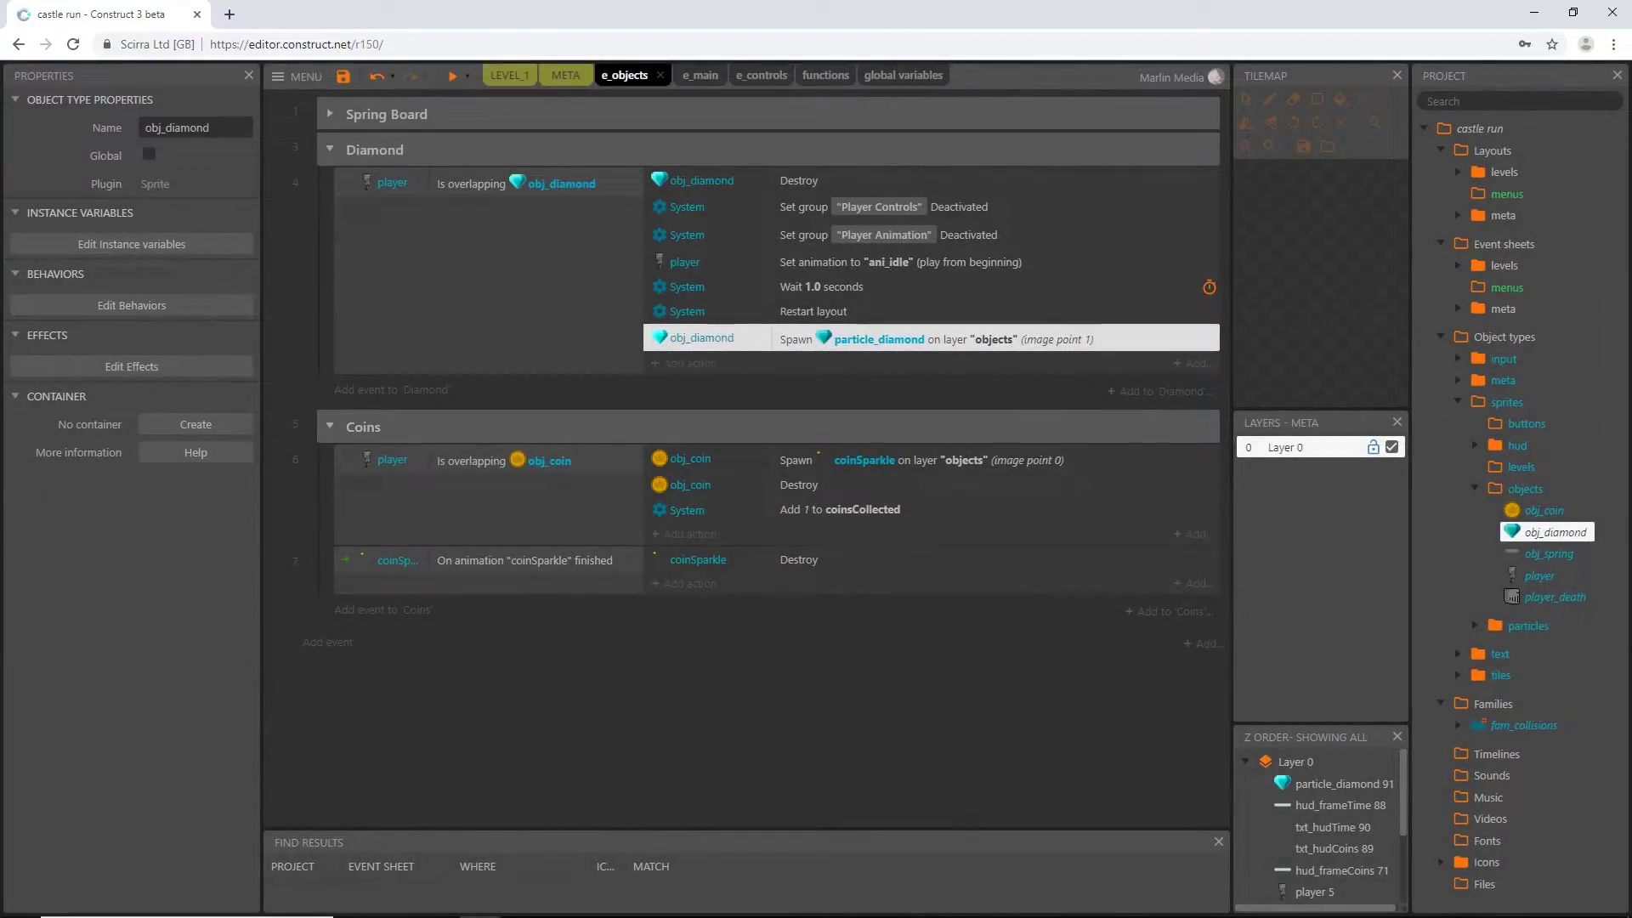
- Move the particle_diamond spawn action to the top of the event's actions, ahead of obj_diamond's Destroy
drag(892, 339, 893, 201)
drag(799, 176, 799, 174)
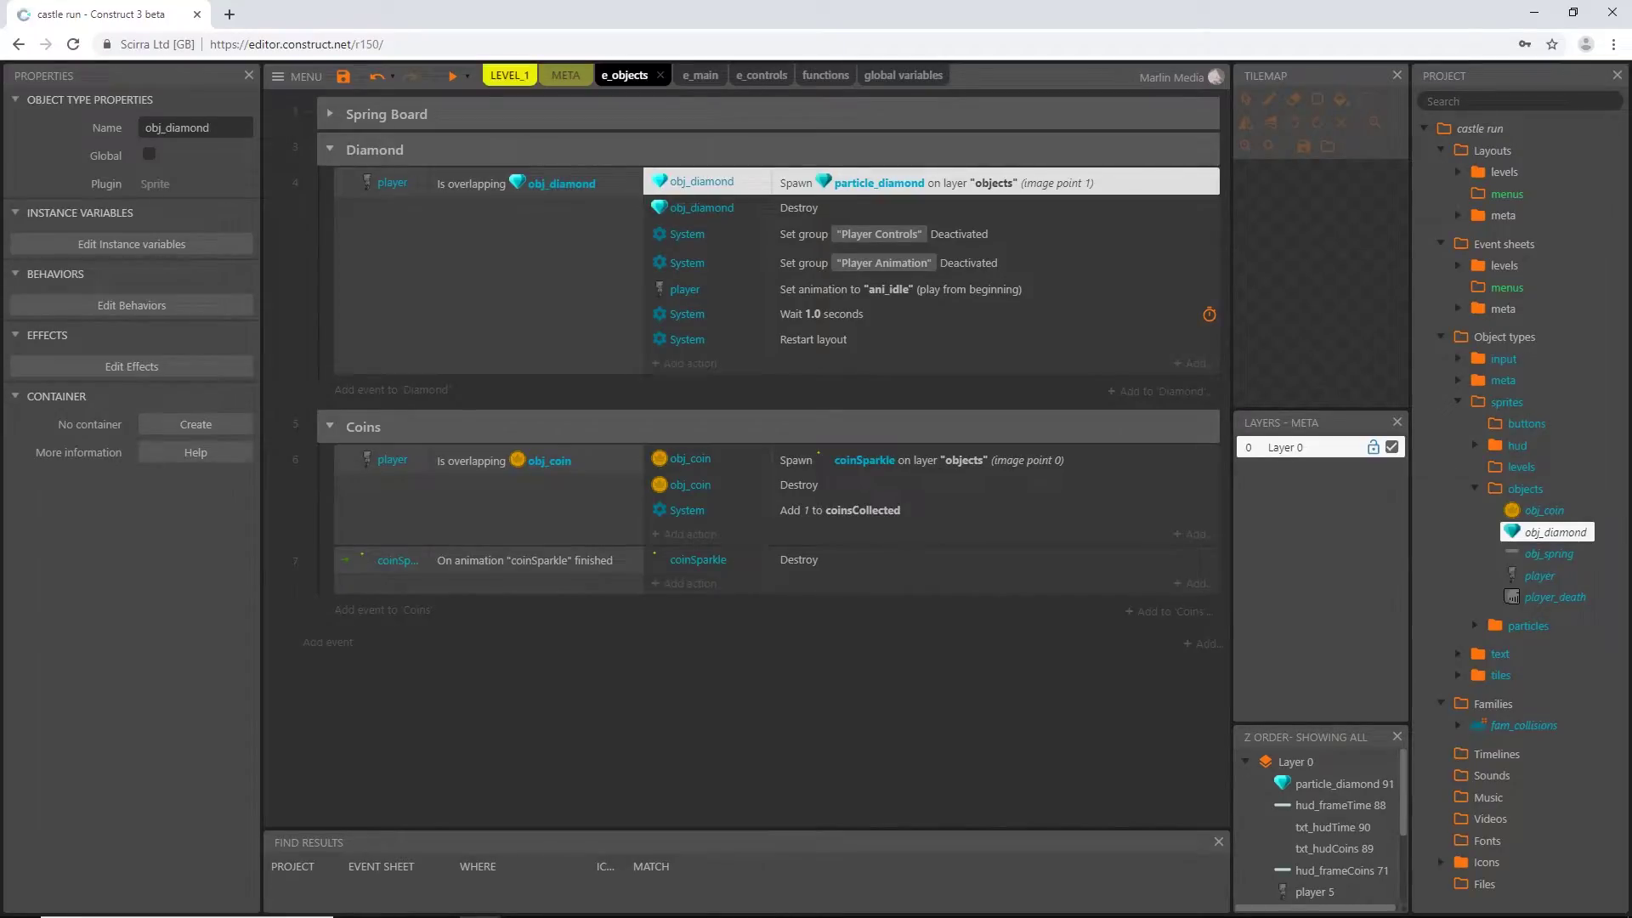
- On LEVEL_1's player layer, move spawnPlayer up to the area above the diamond, to about 459, 525
click(506, 75)
scroll(688, 476, down, 2)
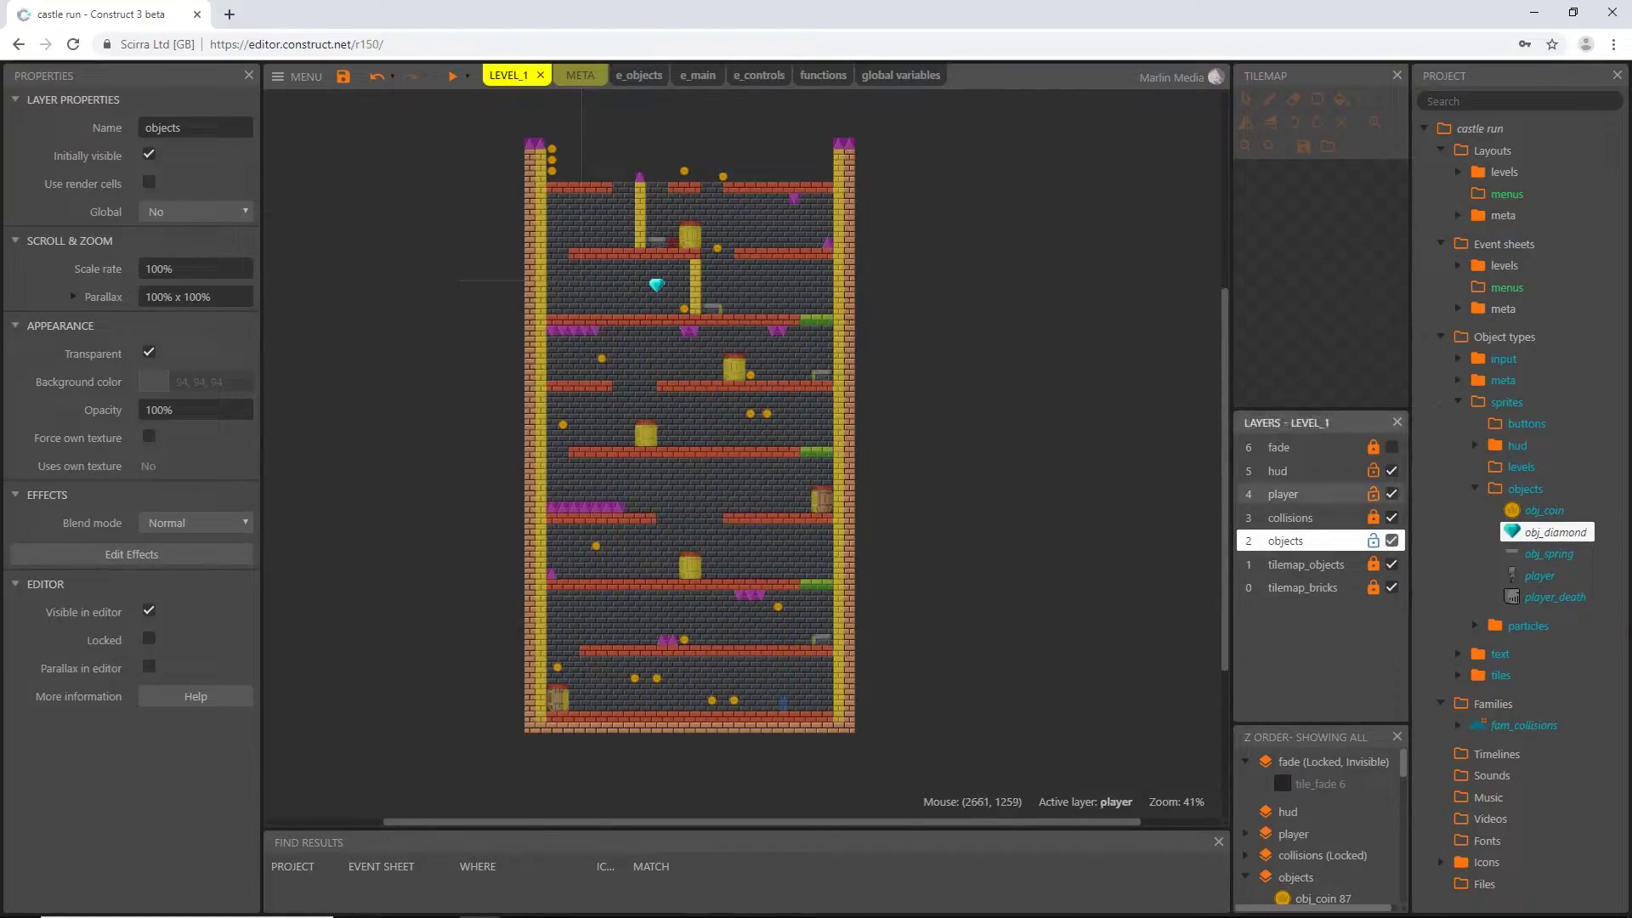
click(1283, 494)
ctrl+scroll(728, 769, up, 1)
ctrl+scroll(733, 765, up, 3)
drag(806, 669, 609, 162)
middle_drag(620, 250, 608, 513)
drag(601, 421, 550, 242)
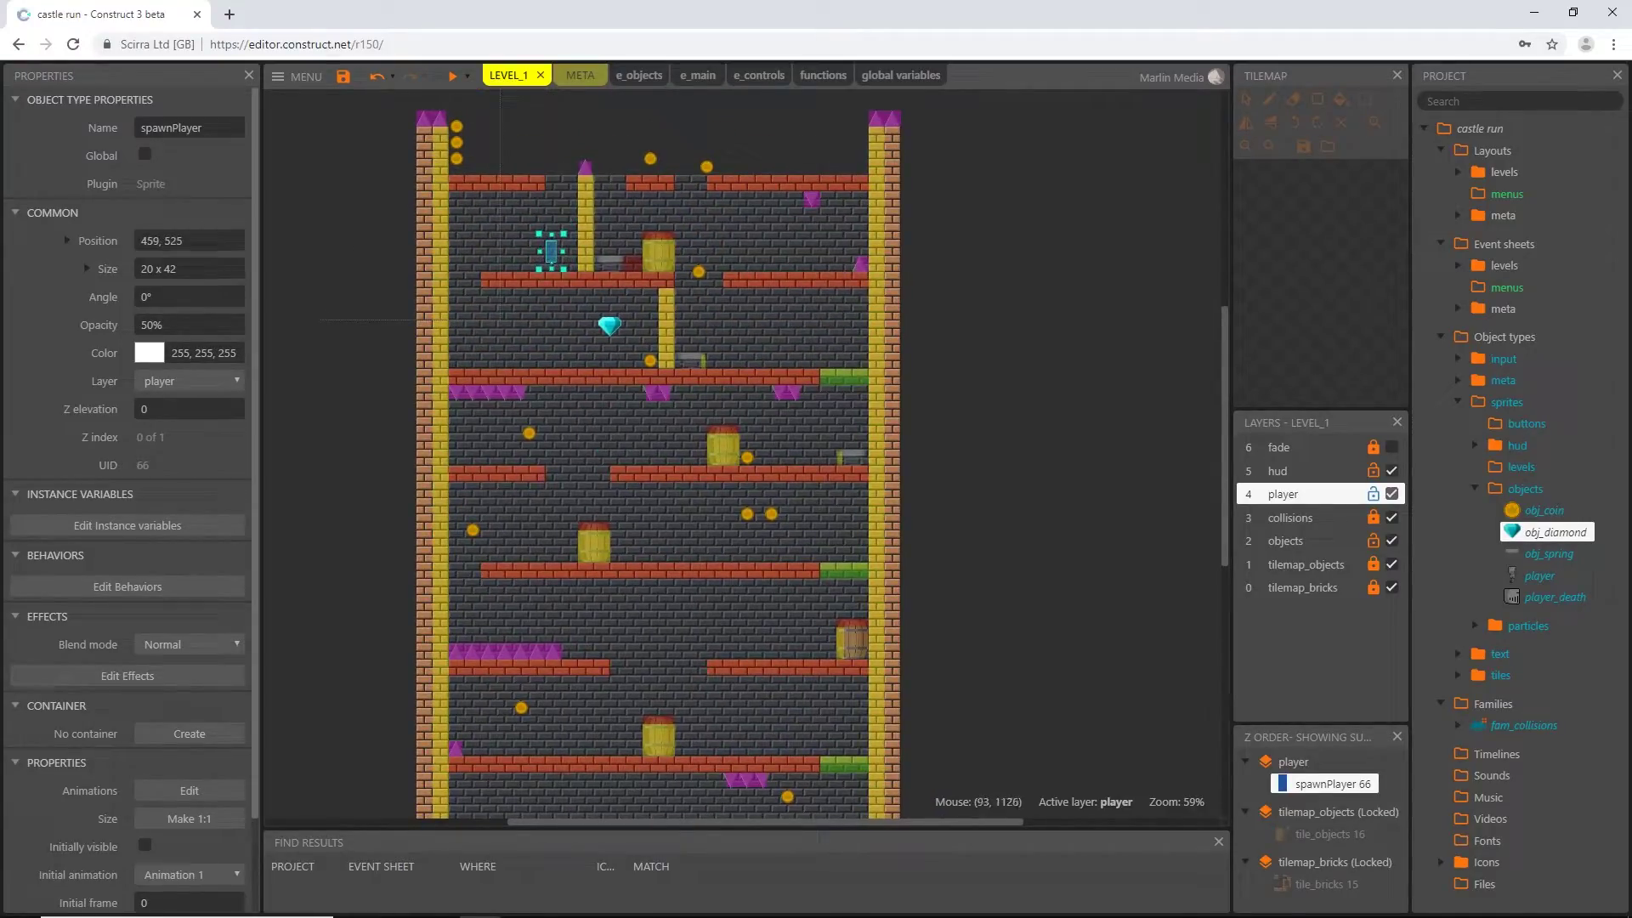
- Lower spawnPlayer onto the brick platform above the diamond, at about 464, 544
click(336, 573)
click(149, 440)
ctrl+scroll(538, 285, up, 6)
drag(557, 234, 559, 234)
ctrl+scroll(505, 426, down, 3)
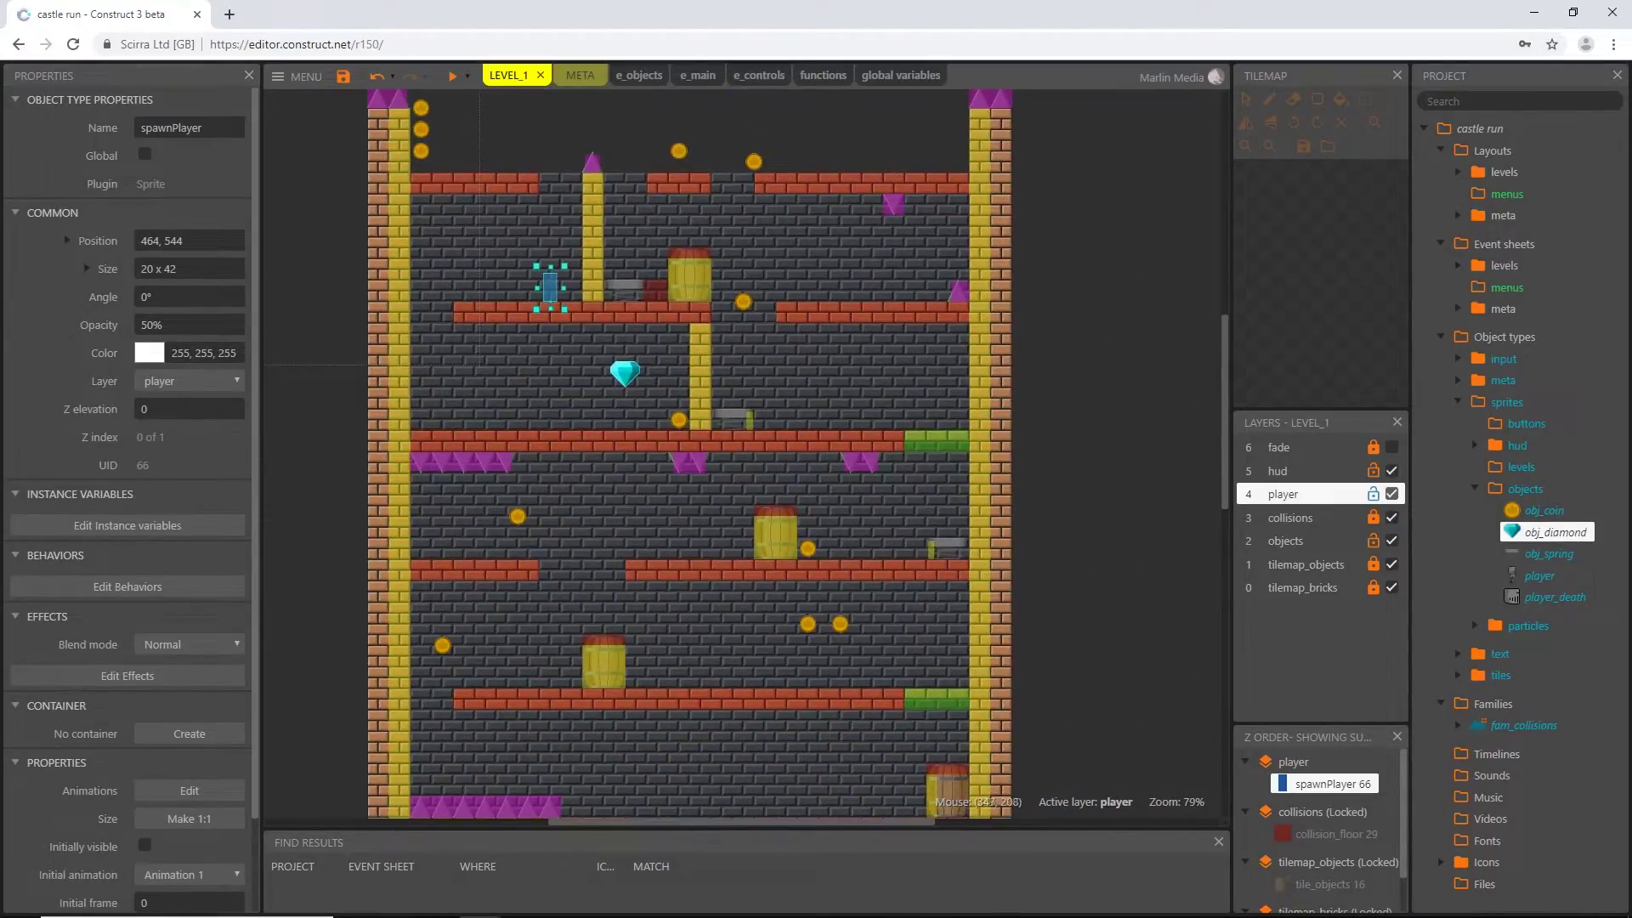
- Preview LEVEL_1 to test the particle burst when the player collects the diamond
click(453, 75)
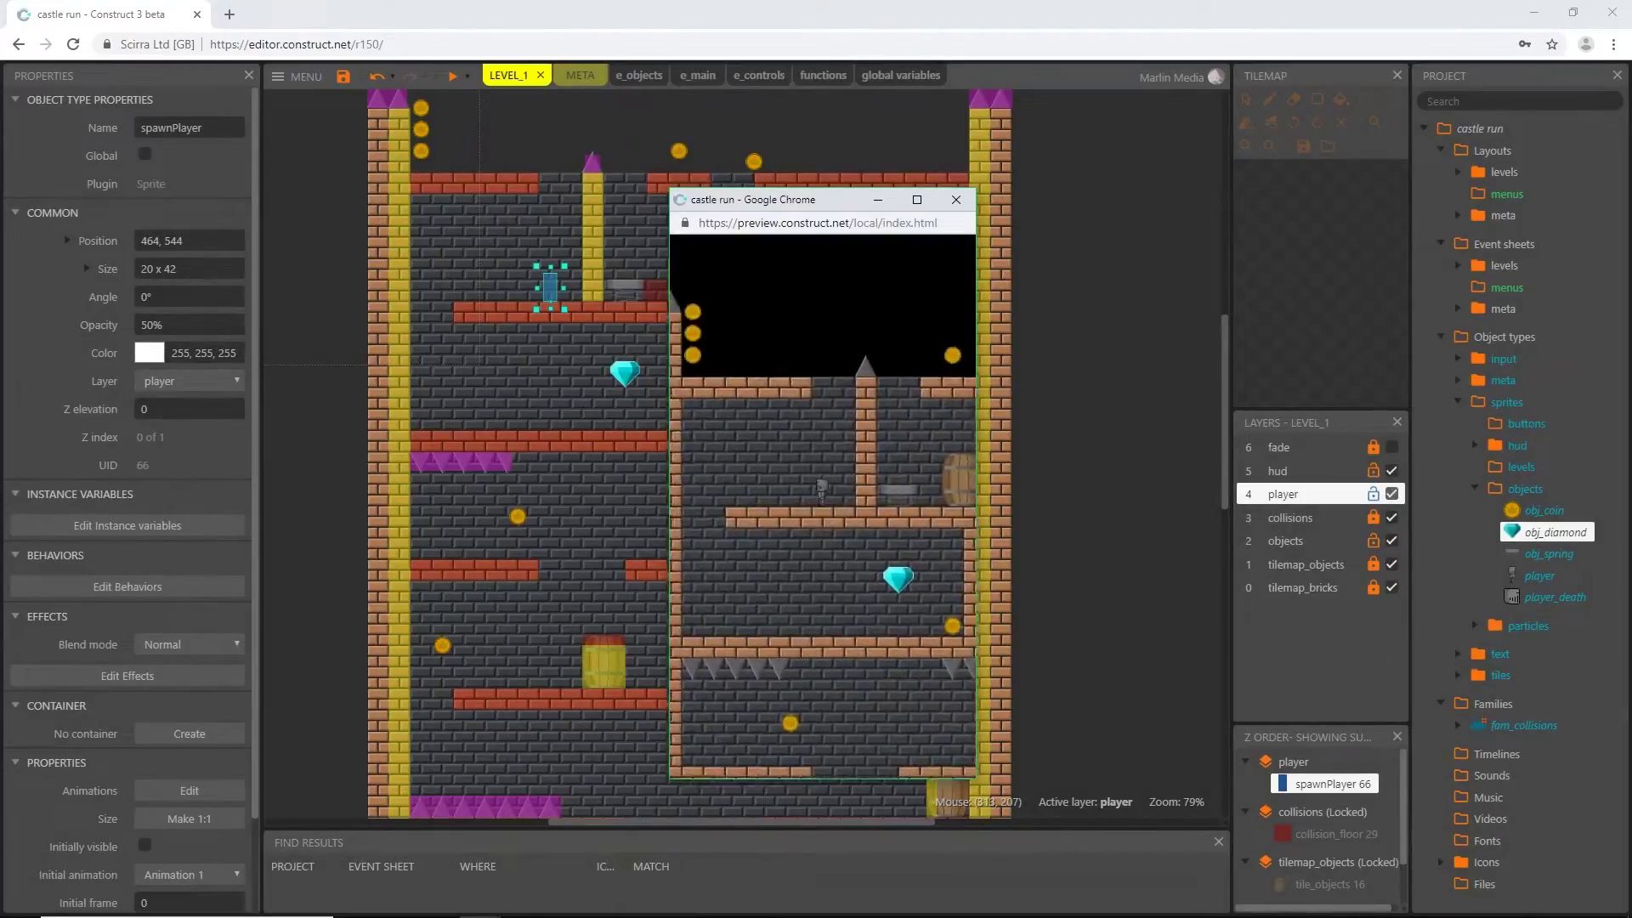